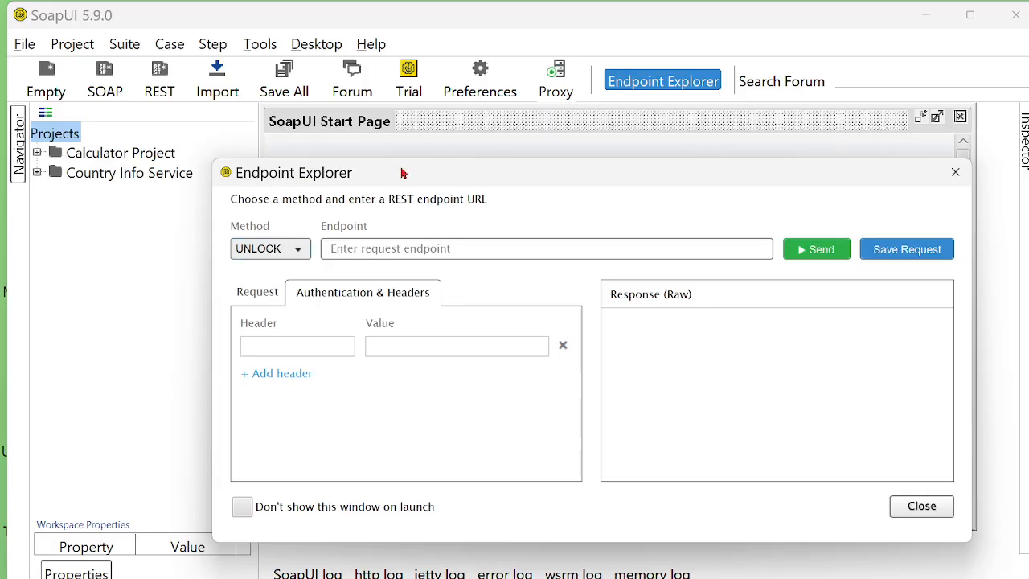
# View the request methods offered in the Endpoint Explorer, and close both that dialog and the SoapUI Start Page.
pyautogui.click(297, 252)
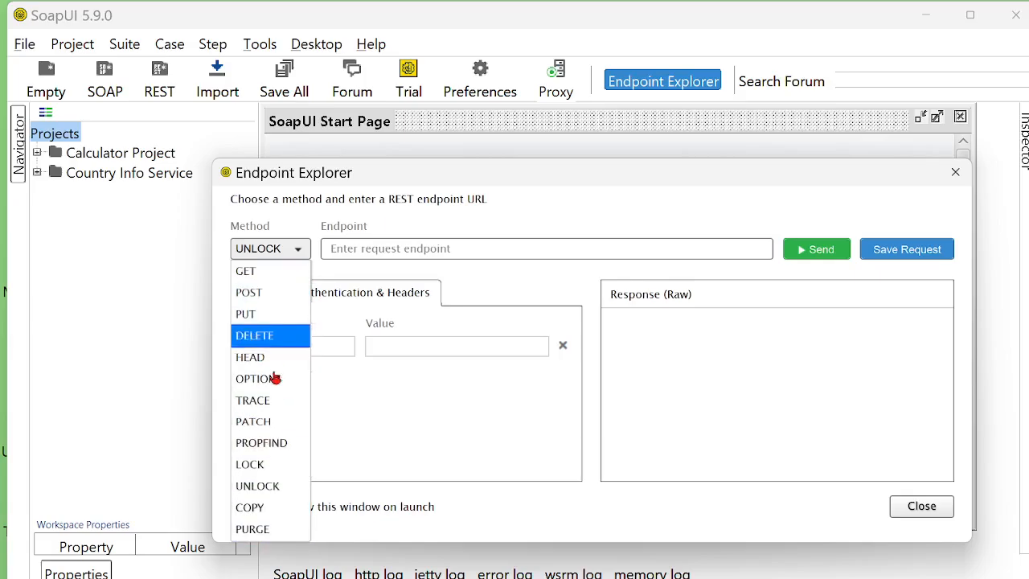
pyautogui.click(954, 172)
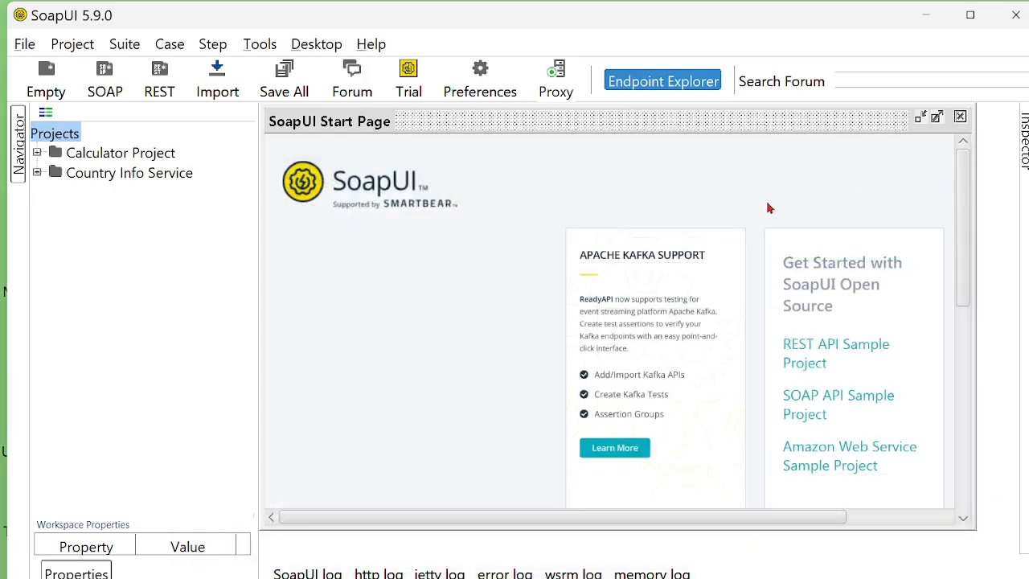
pyautogui.click(960, 117)
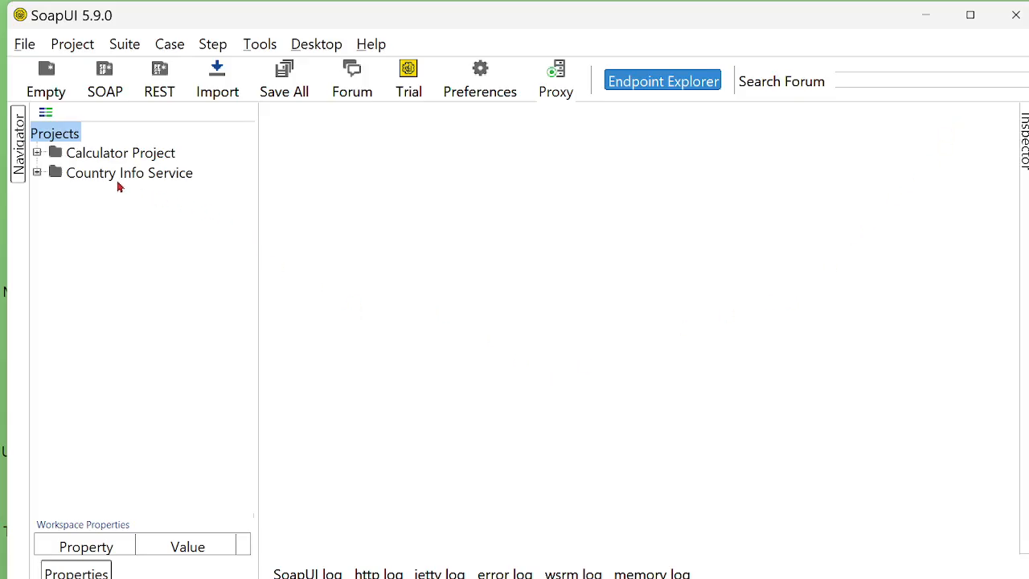
pyautogui.click(24, 45)
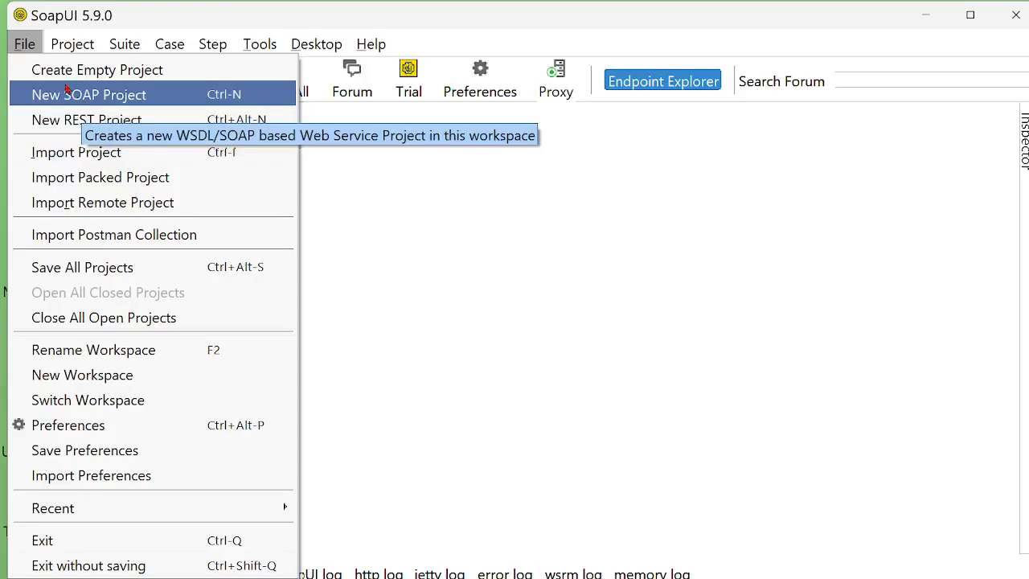
pyautogui.click(358, 178)
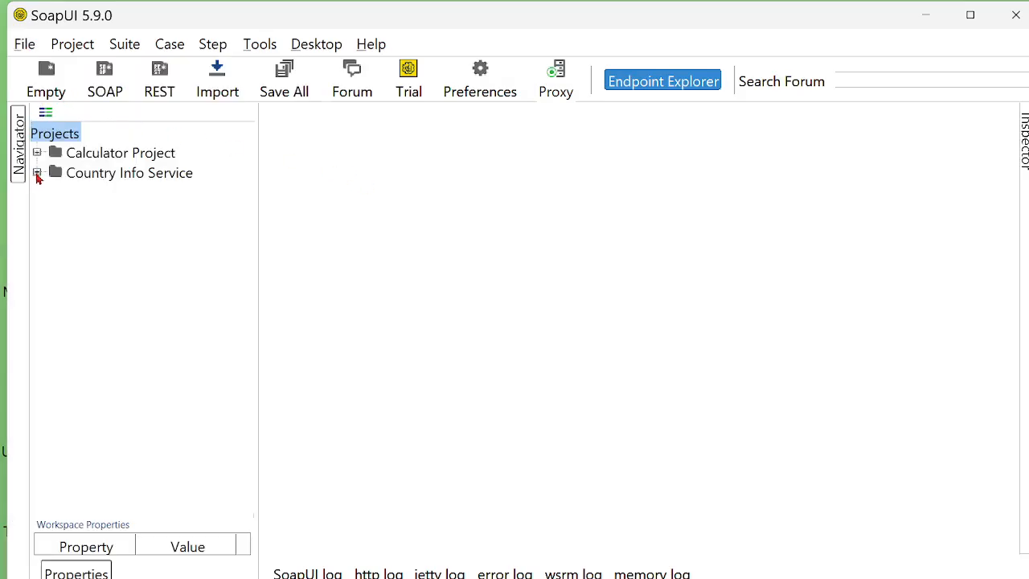
# Expand the Country Info Service project and open its project window maximized.
pyautogui.click(37, 173)
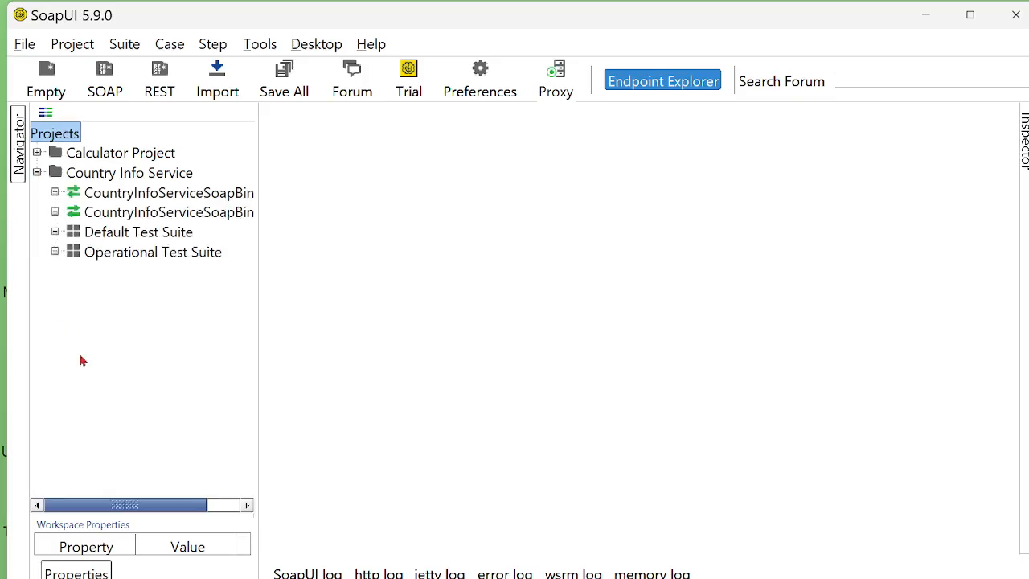
pyautogui.click(105, 175)
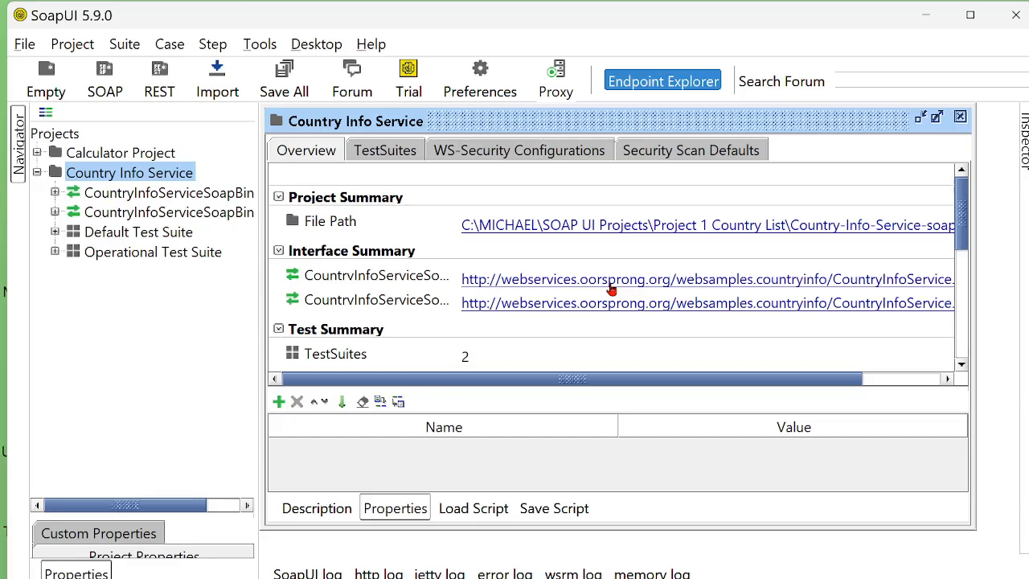
pyautogui.click(937, 118)
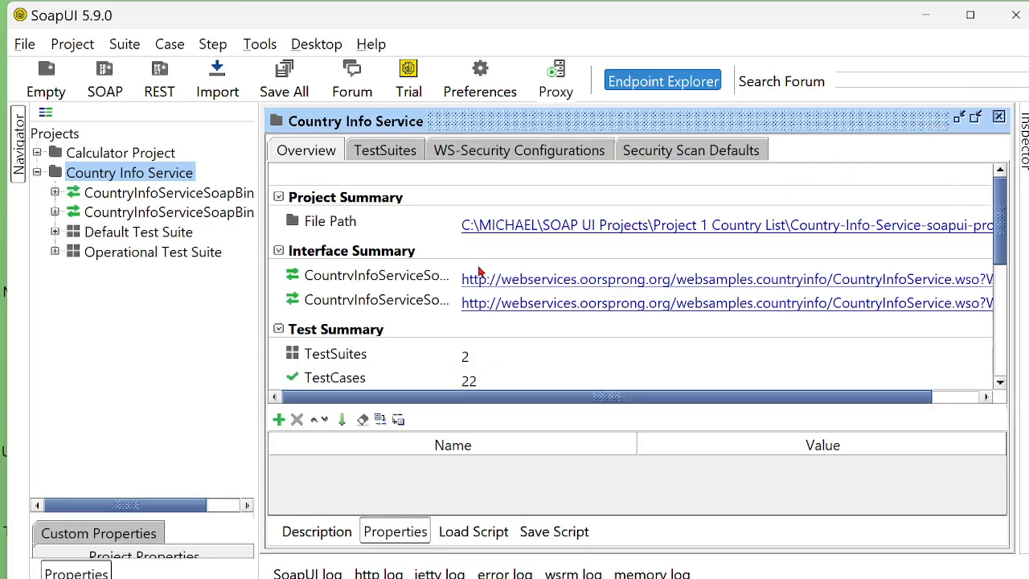
# Examine the project's test suites and the full file path and WSDL addresses in its overview.
pyautogui.click(387, 162)
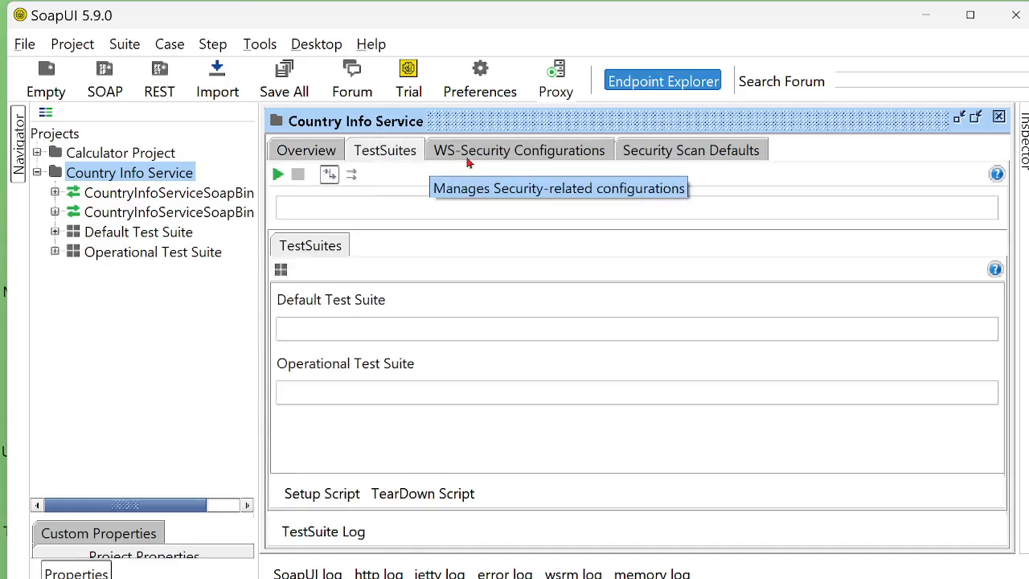
pyautogui.click(299, 160)
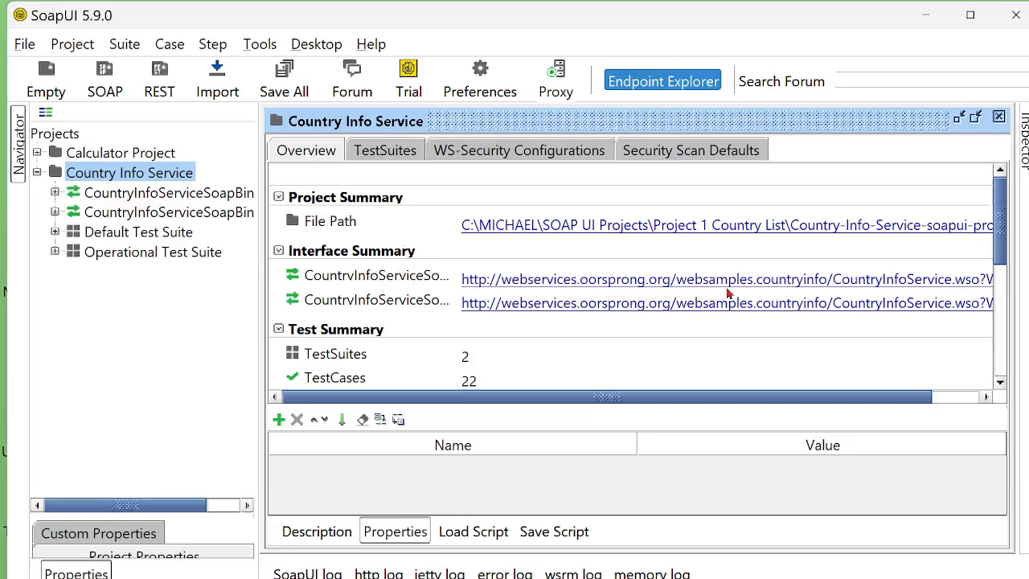
pyautogui.moveTo(876, 402); pyautogui.dragTo(968, 402)
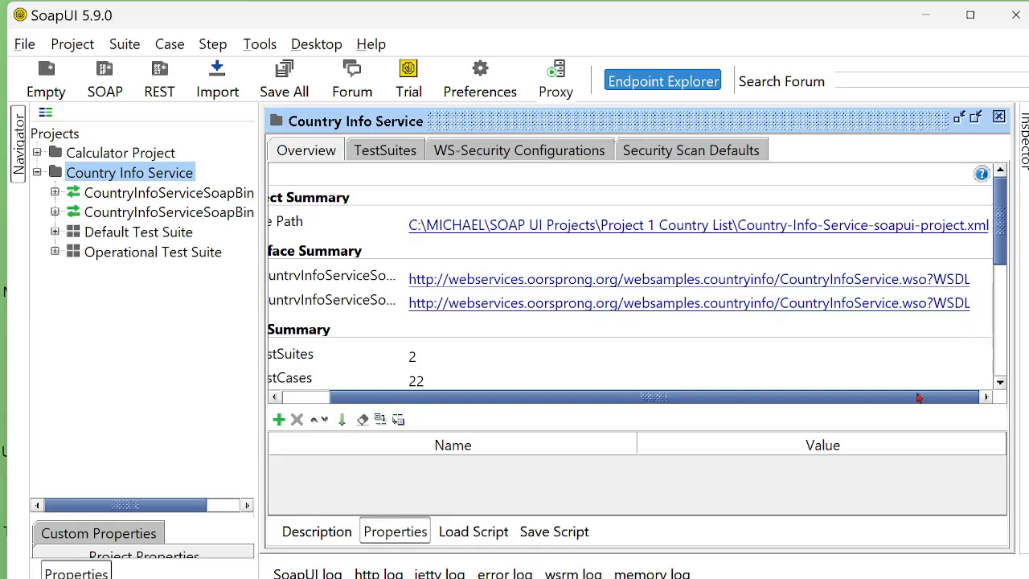
pyautogui.moveTo(919, 397); pyautogui.dragTo(884, 409)
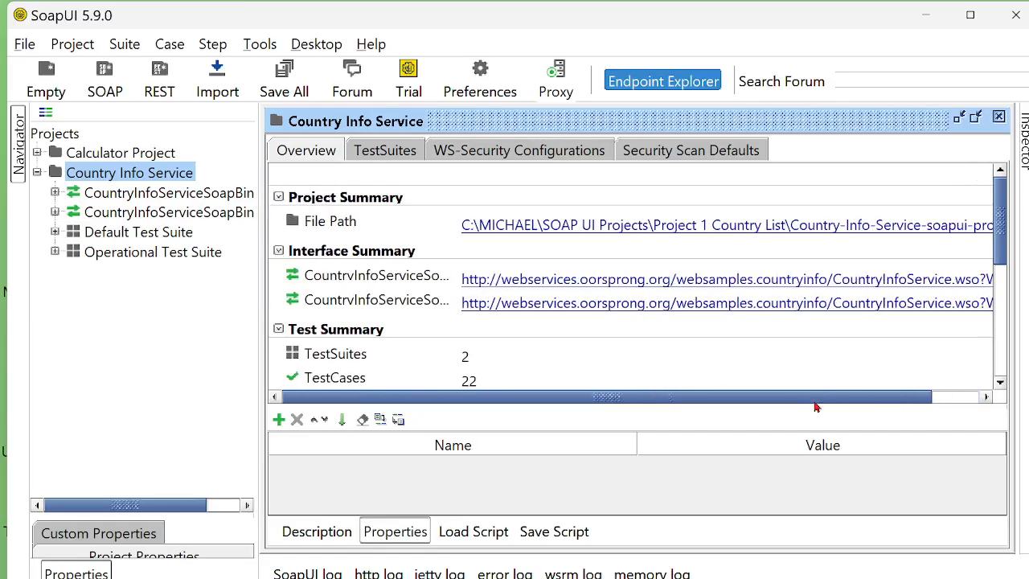
# Open the first interface's WSDL in the web browser and look through its schema type and element definitions.
pyautogui.click(578, 284)
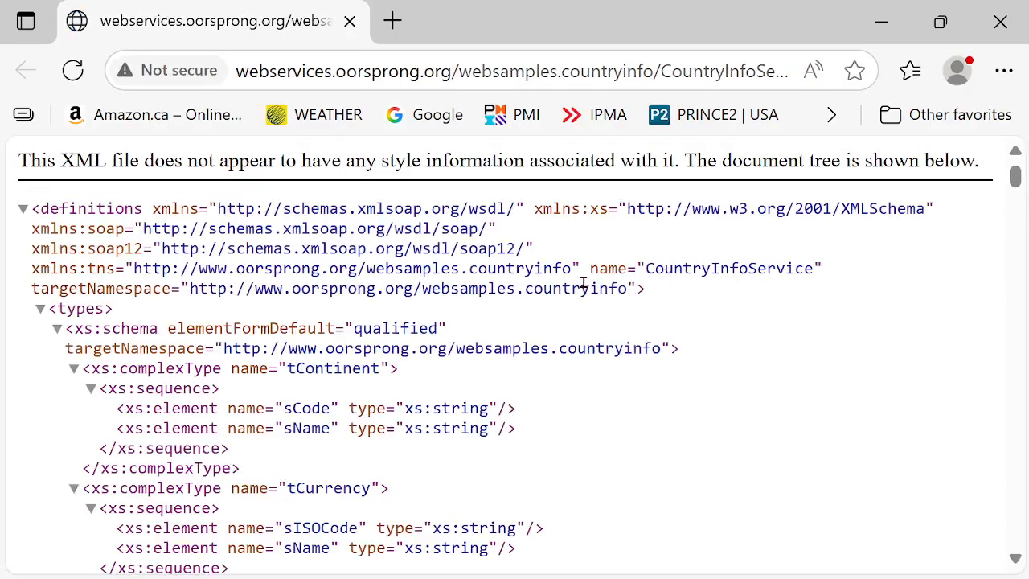
pyautogui.scroll(-10, 703, 379)
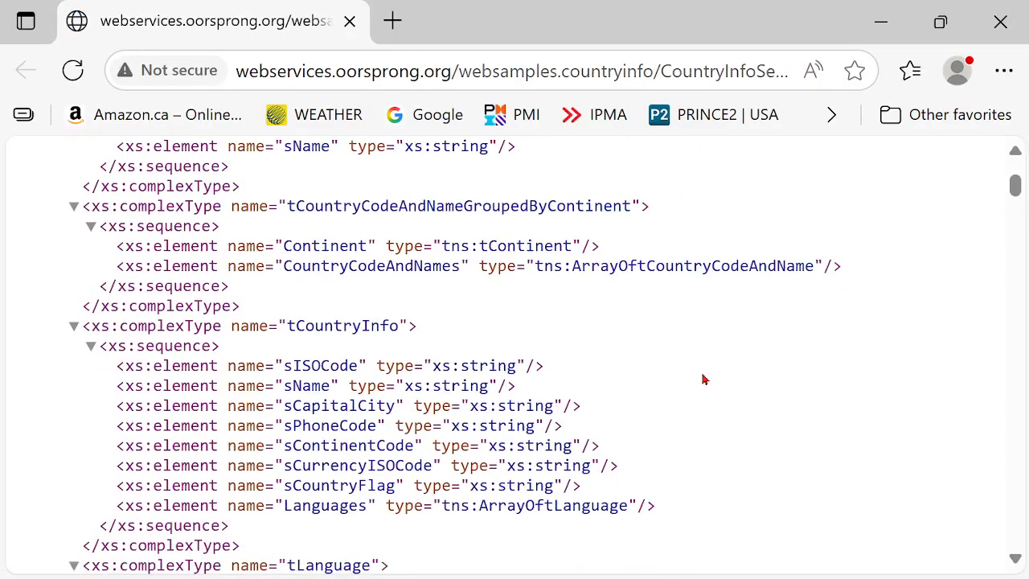
pyautogui.scroll(-20, 683, 383)
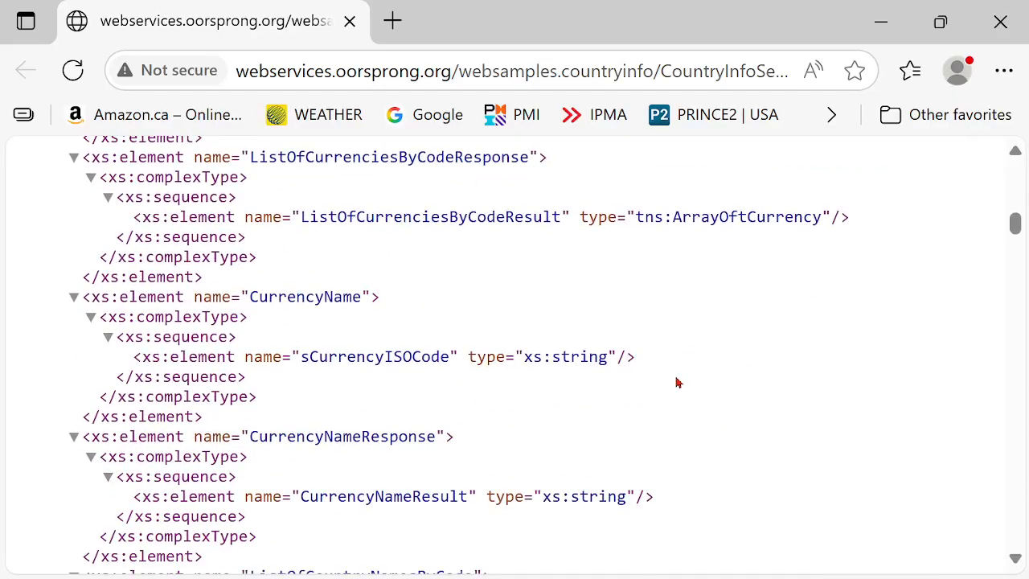
pyautogui.scroll(20, 672, 385)
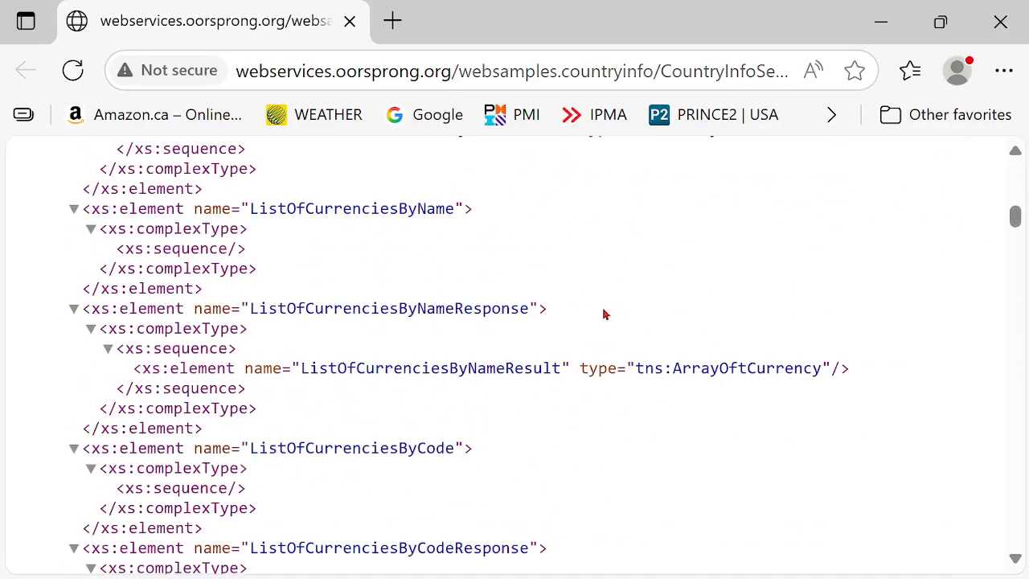
pyautogui.scroll(8, 560, 250)
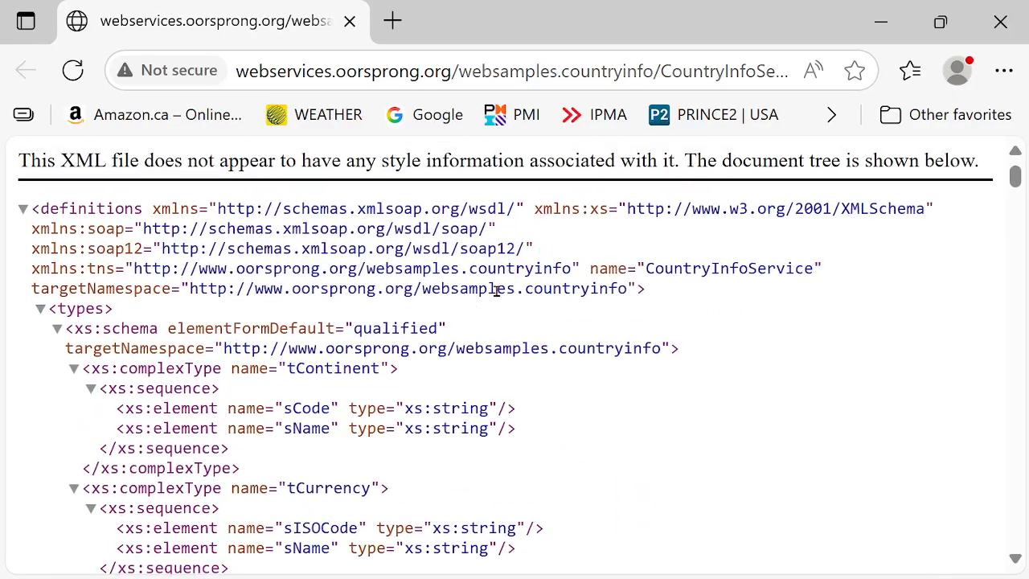
# Collapse the WSDL's types section and the ListOfContinentsByNameSoapRequest, ListOfContinentsByNameSoapResponse and ListOfContinentsByCodeSoapRequest messages.
pyautogui.click(40, 309)
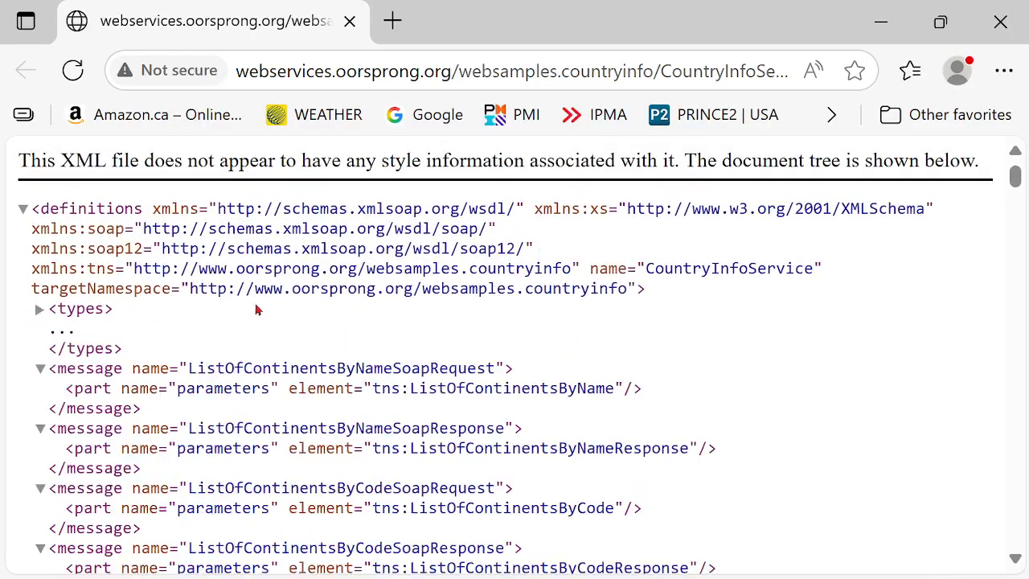
pyautogui.click(39, 372)
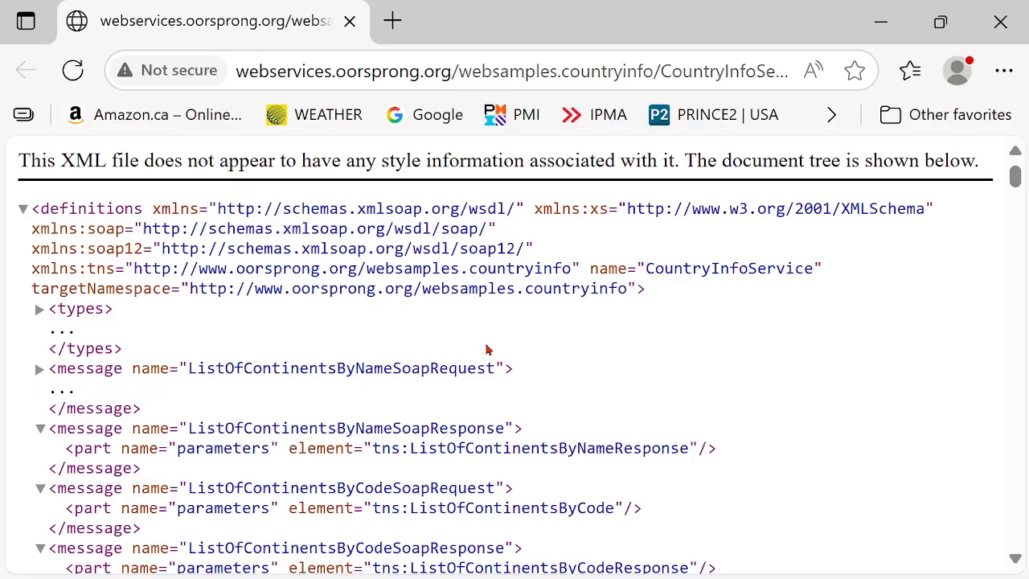
pyautogui.click(40, 432)
pyautogui.click(37, 488)
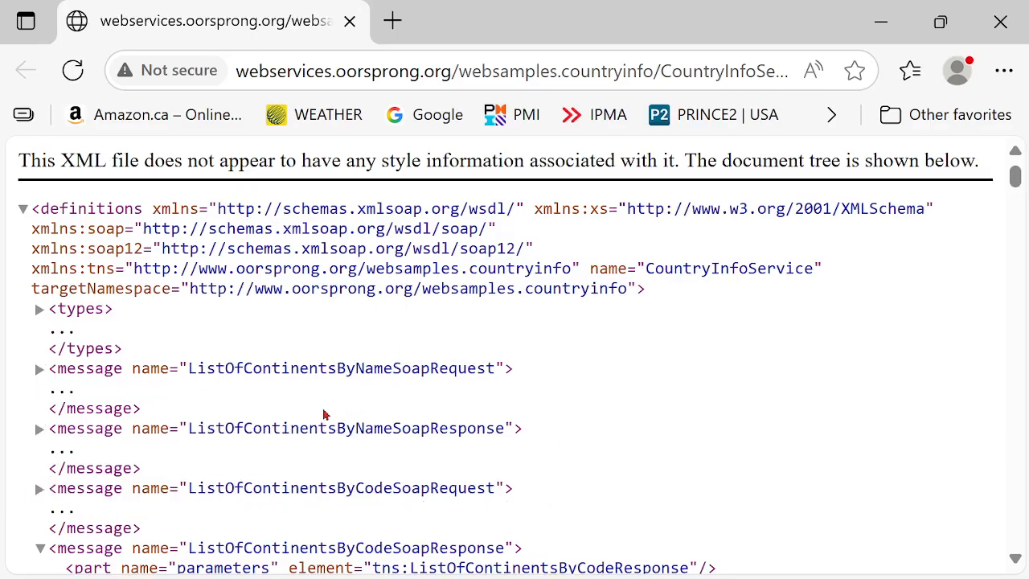
# Examine the WSDL through to its service definition, collapsing CountryInfoService and the LanguageName, ListOfLanguagesByCode and FullCountryInfoAllCountries operations in the SOAP 1.2 binding.
pyautogui.scroll(-3, 324, 416)
pyautogui.scroll(-20, 321, 406)
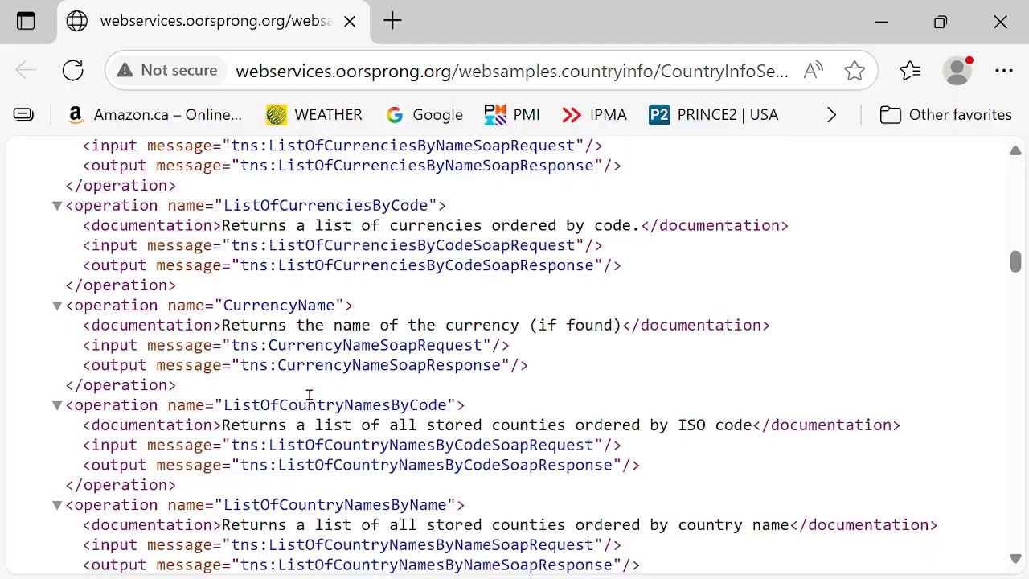
pyautogui.scroll(-20, 432, 476)
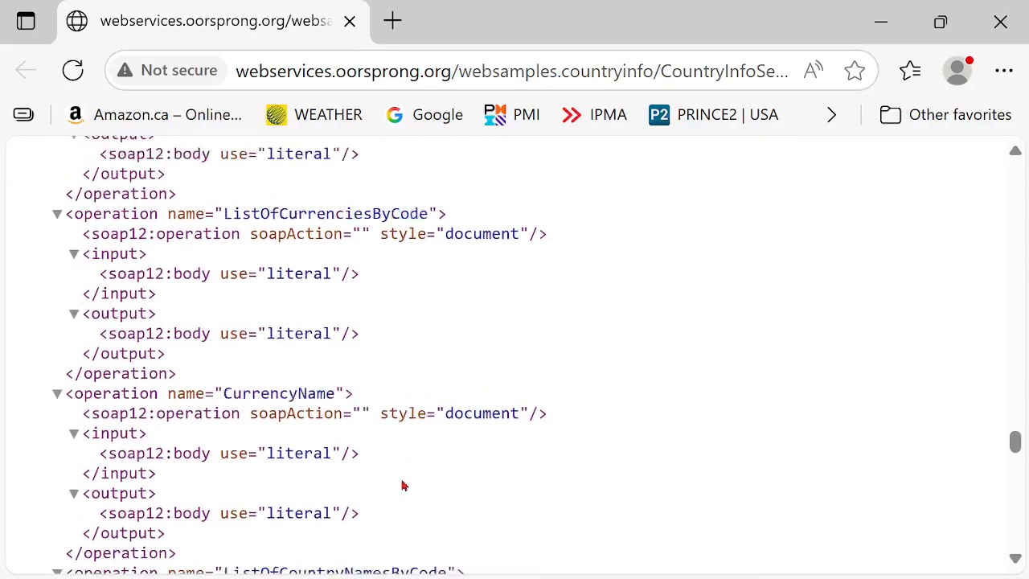
pyautogui.scroll(-10, 398, 466)
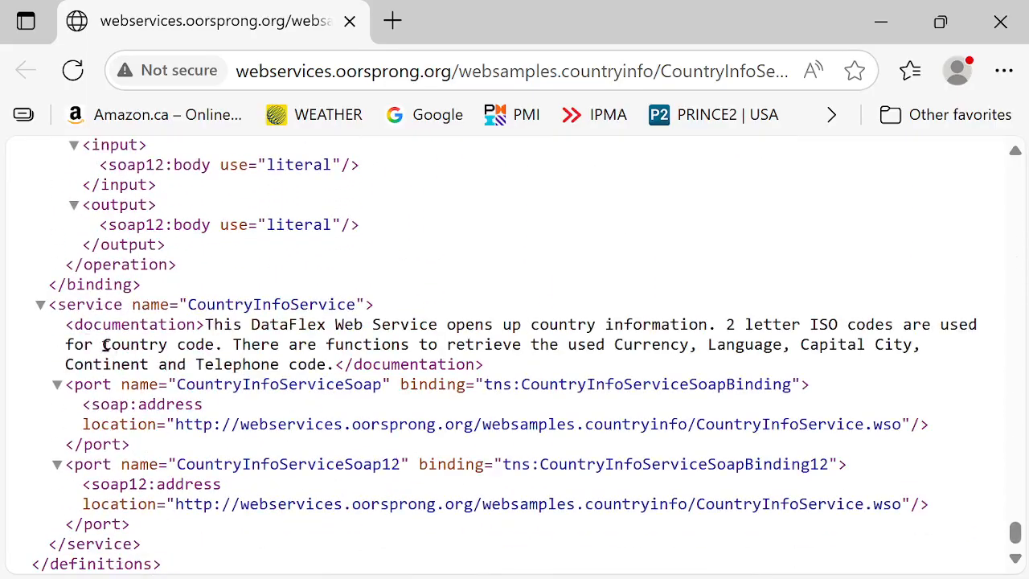
pyautogui.click(40, 304)
pyautogui.scroll(3, 362, 426)
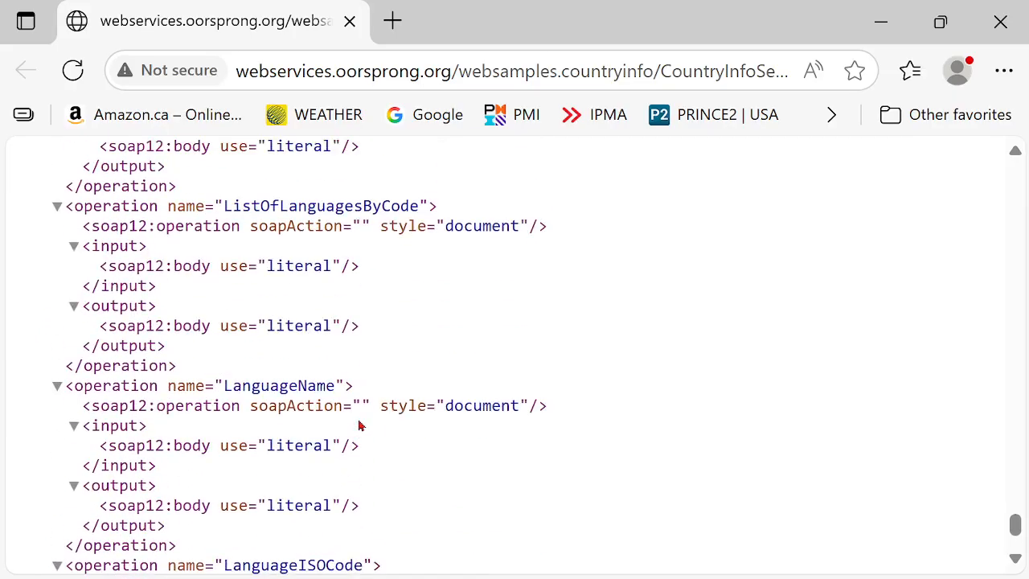
pyautogui.click(57, 387)
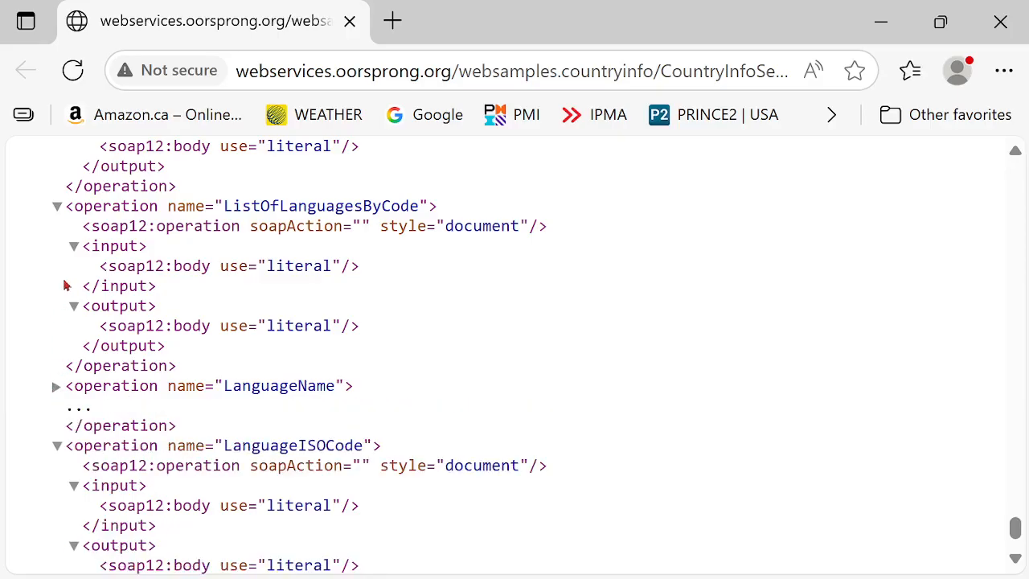
pyautogui.click(56, 207)
pyautogui.scroll(6, 341, 370)
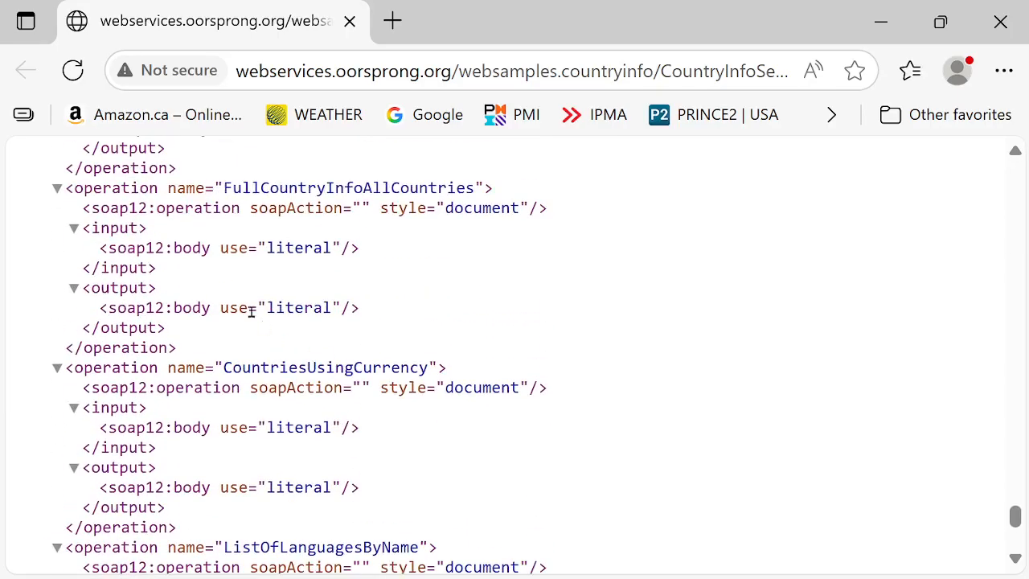
pyautogui.click(57, 188)
# Look over the remaining binding operations, and close the WSDL browser window and the Country Info Service project window.
pyautogui.scroll(-10, 613, 409)
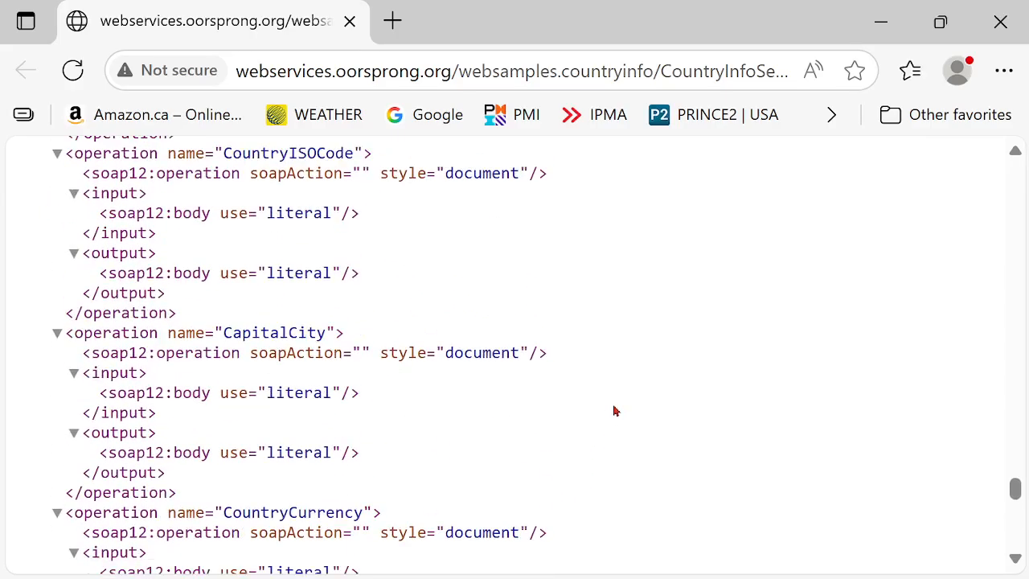
pyautogui.scroll(10, 634, 379)
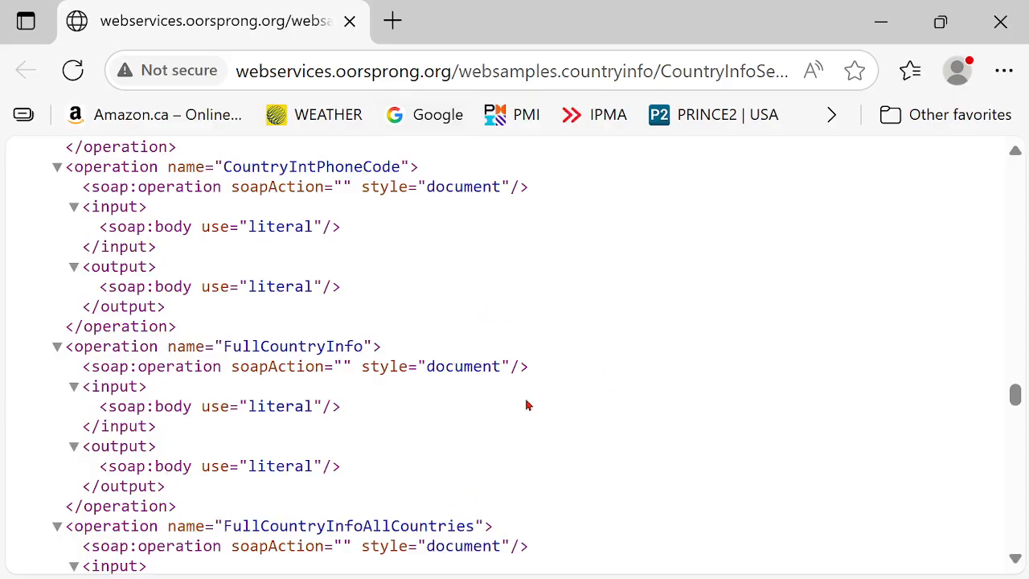
pyautogui.scroll(10, 584, 331)
pyautogui.scroll(5, 584, 332)
pyautogui.click(1000, 21)
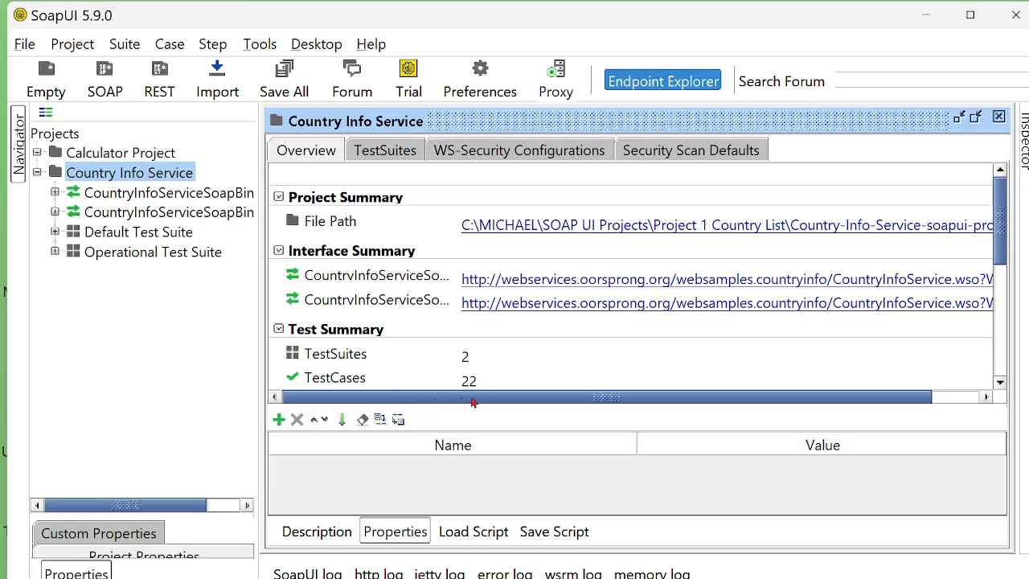
pyautogui.click(999, 118)
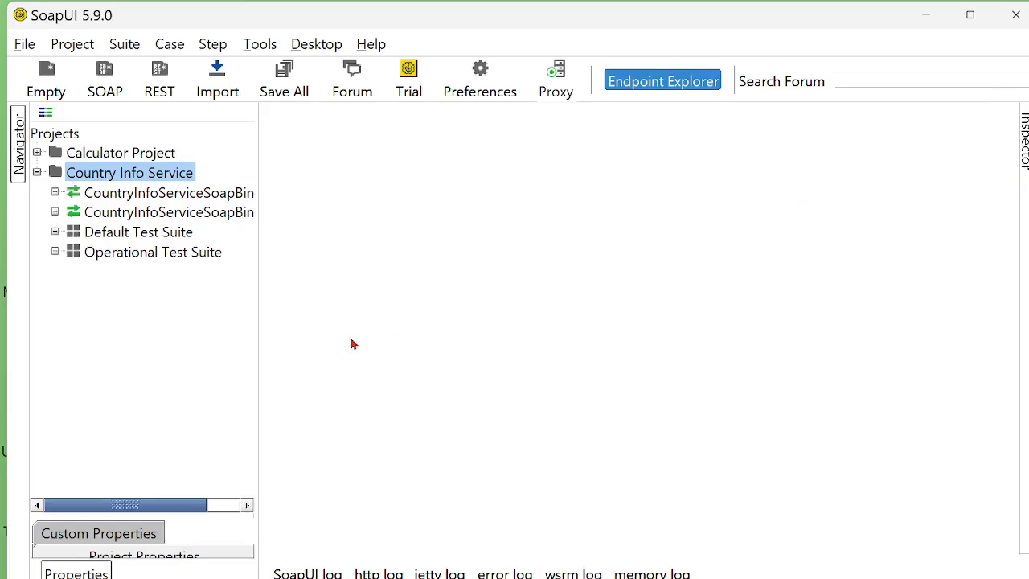
# Expand the Default Test Suite in the project tree, view its test cases in the suite window, and close that window.
pyautogui.click(54, 233)
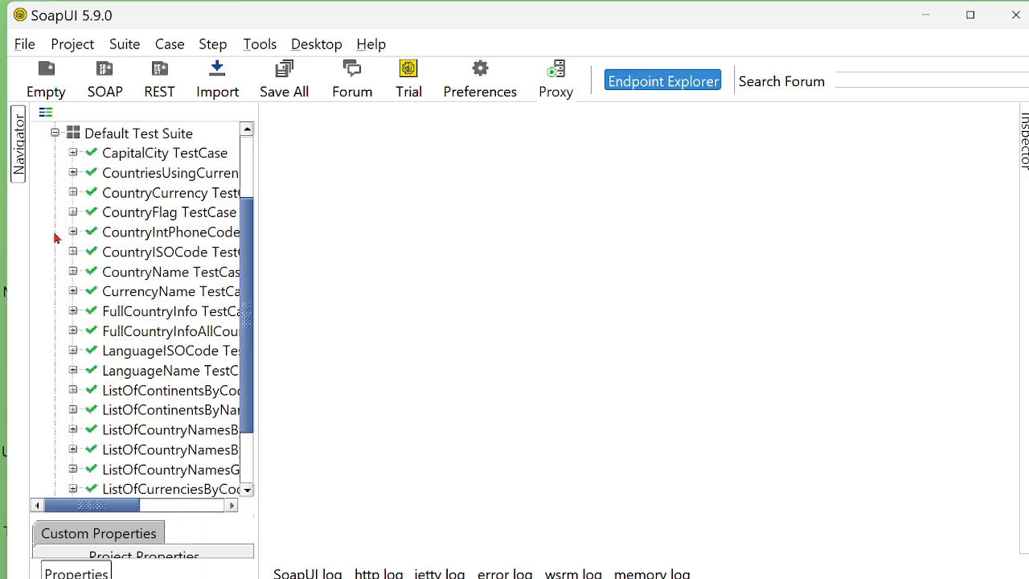
pyautogui.moveTo(247, 304); pyautogui.dragTo(257, 223)
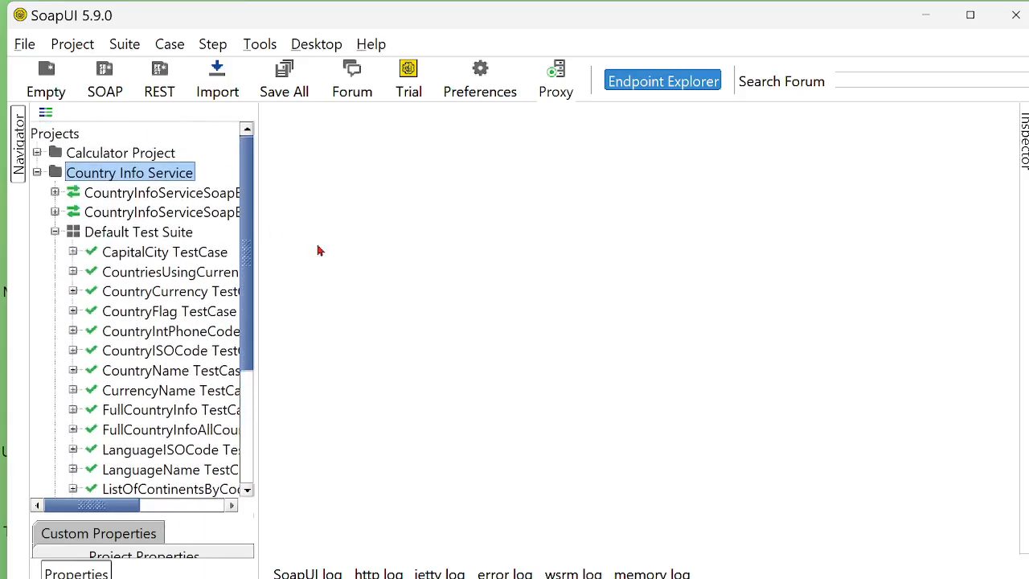
pyautogui.click(118, 236)
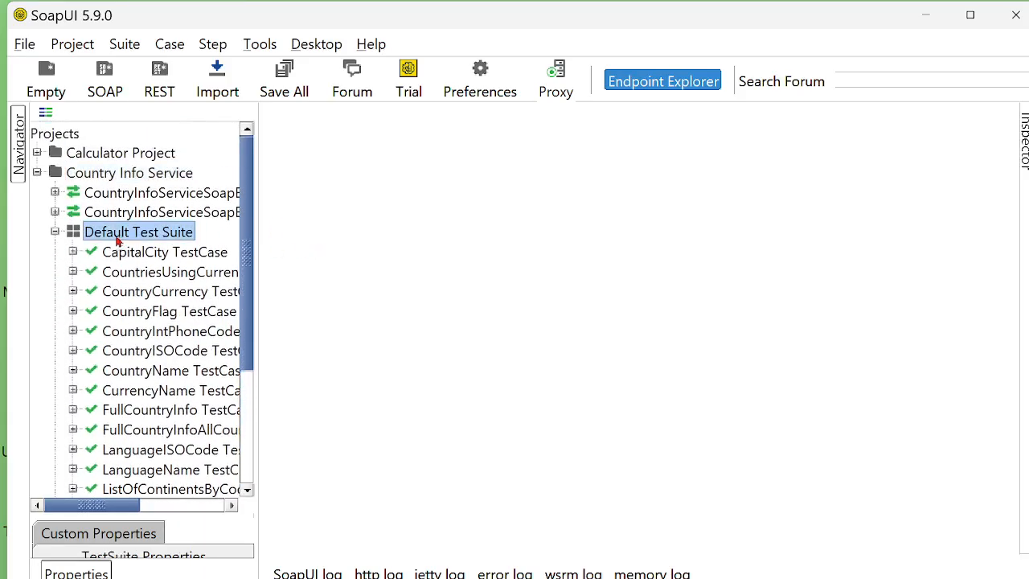
pyautogui.doubleClick(119, 236)
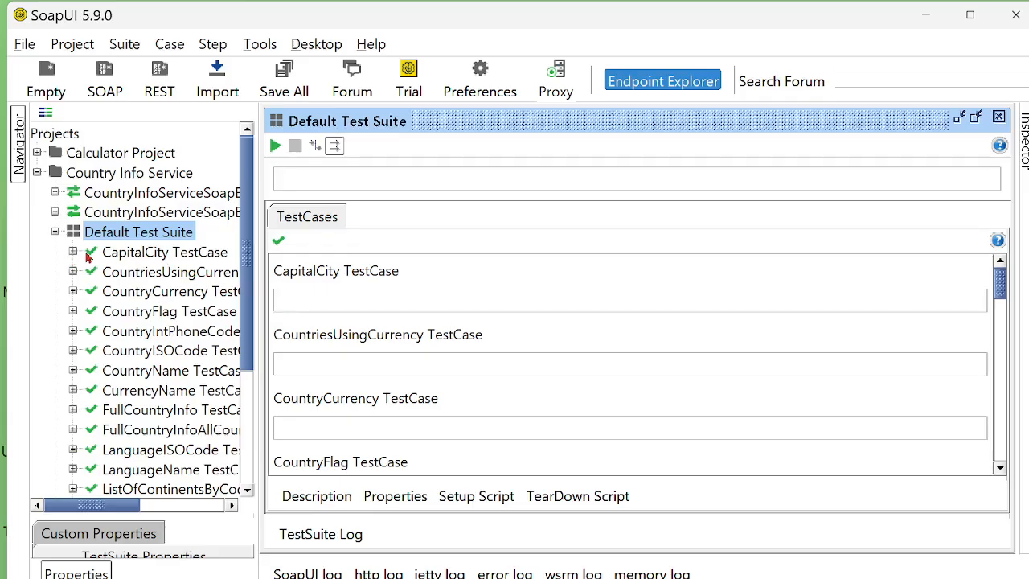
pyautogui.click(1000, 118)
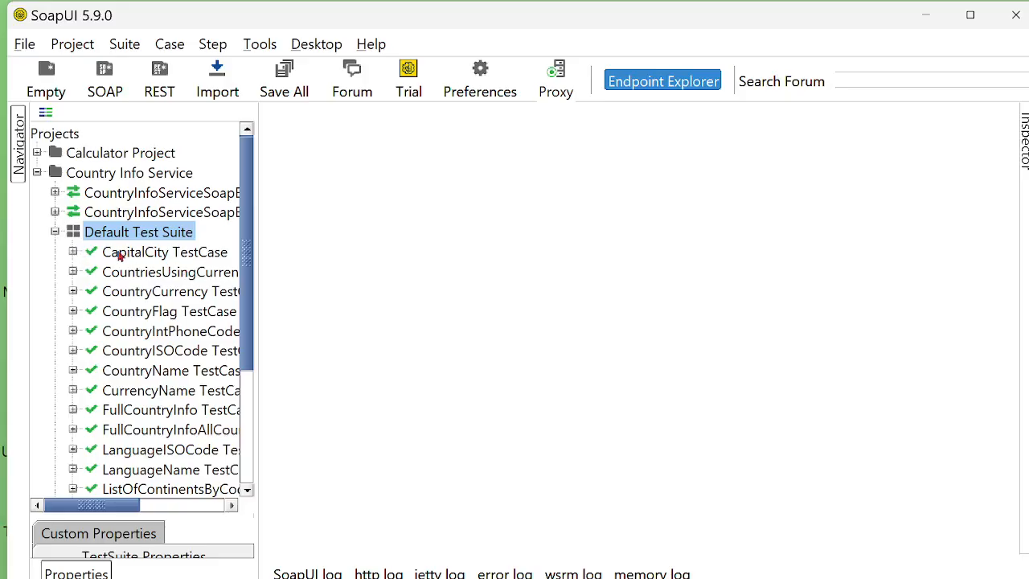
# Expand the CapitalCity TestCase in the project tree, view its test steps in a maximized window, and close that window.
pyautogui.click(73, 252)
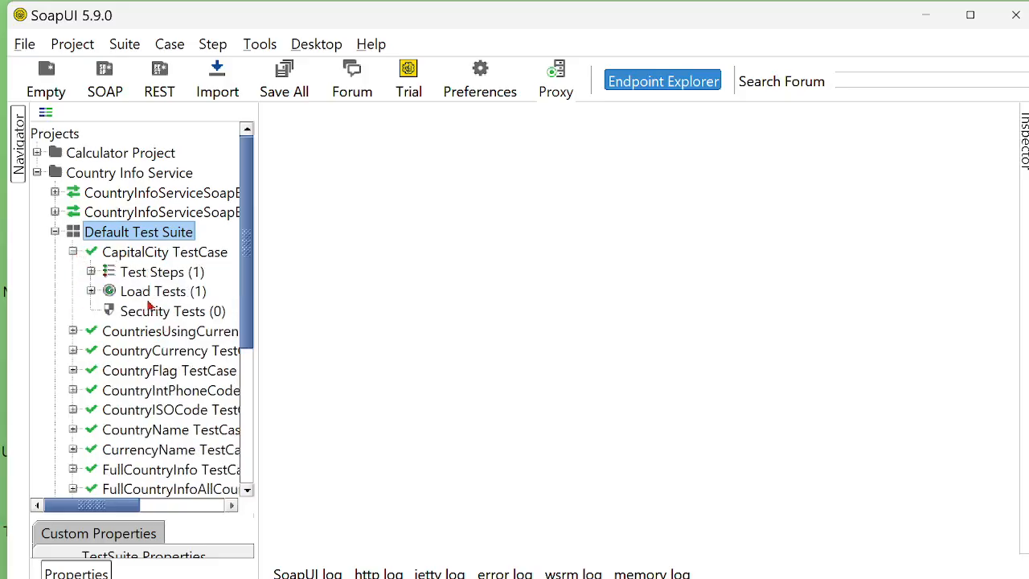
pyautogui.doubleClick(157, 255)
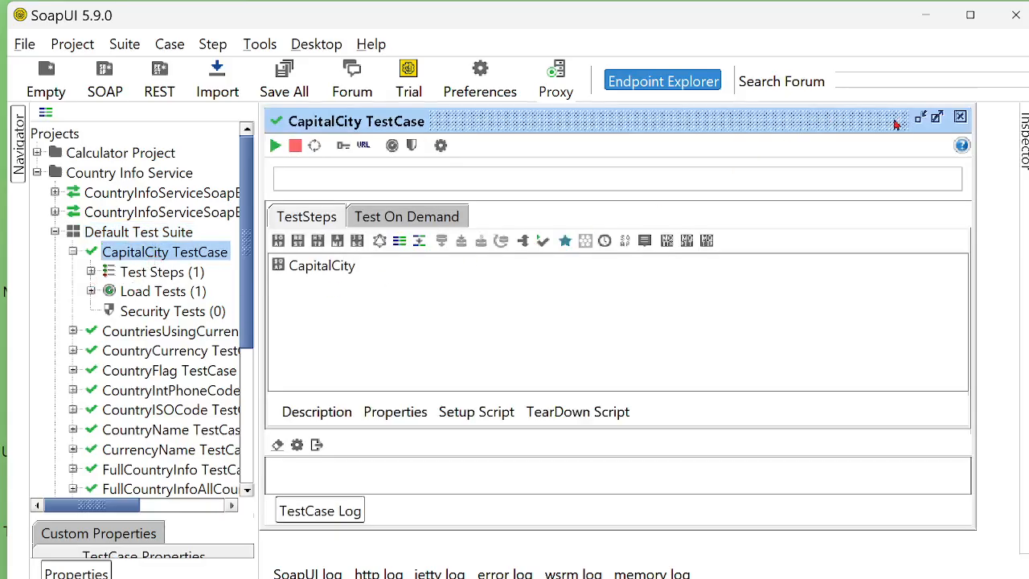
pyautogui.click(936, 118)
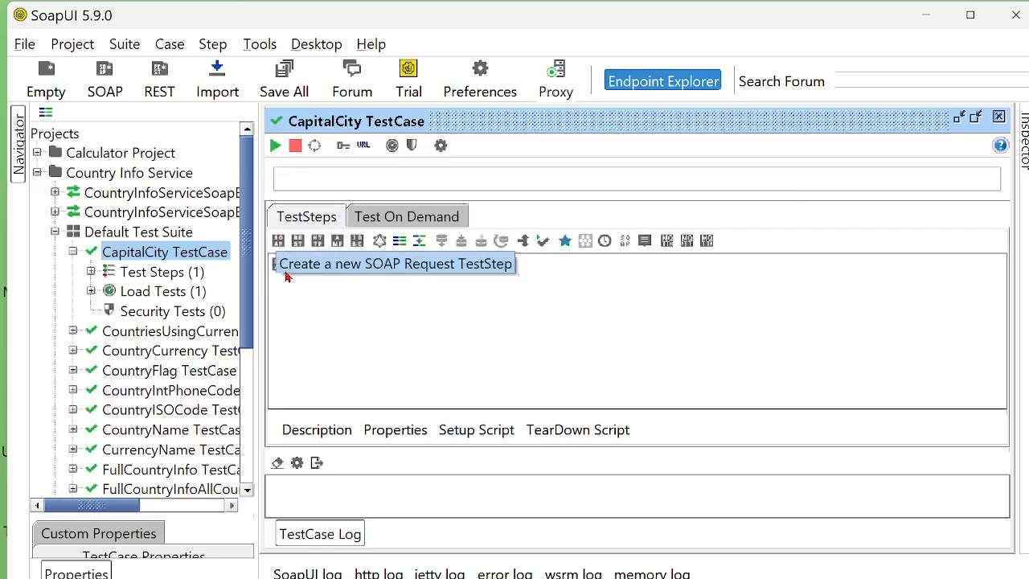
pyautogui.click(998, 118)
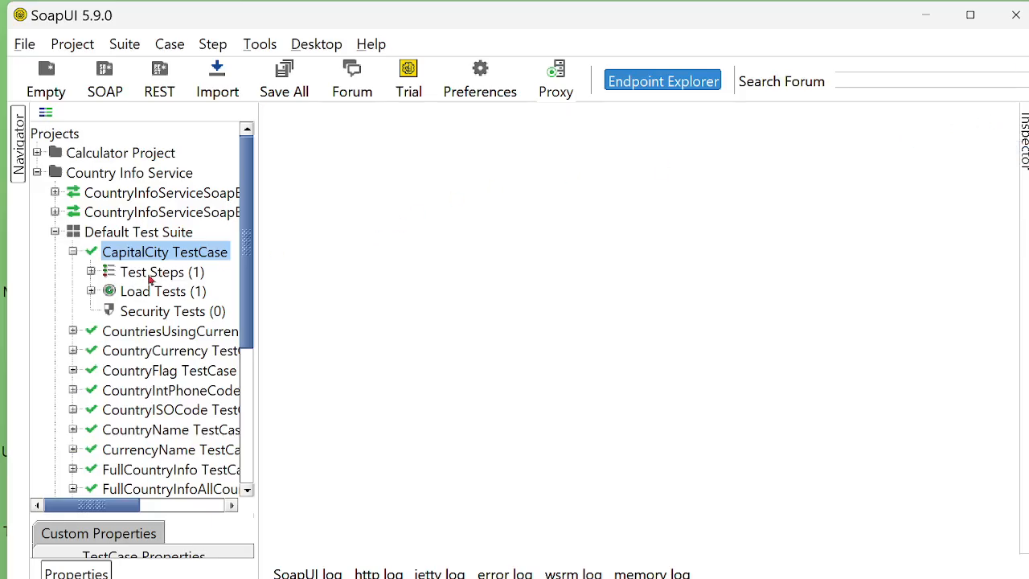
# Open the CapitalCity test step, widen its response pane, submit the request for country code CA, and close the request window.
pyautogui.click(91, 272)
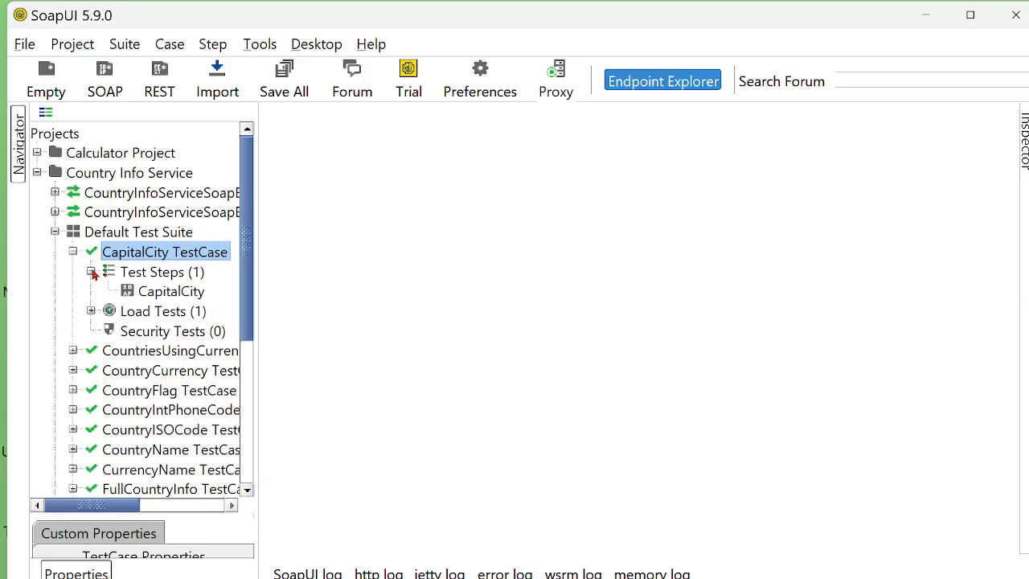
pyautogui.doubleClick(173, 292)
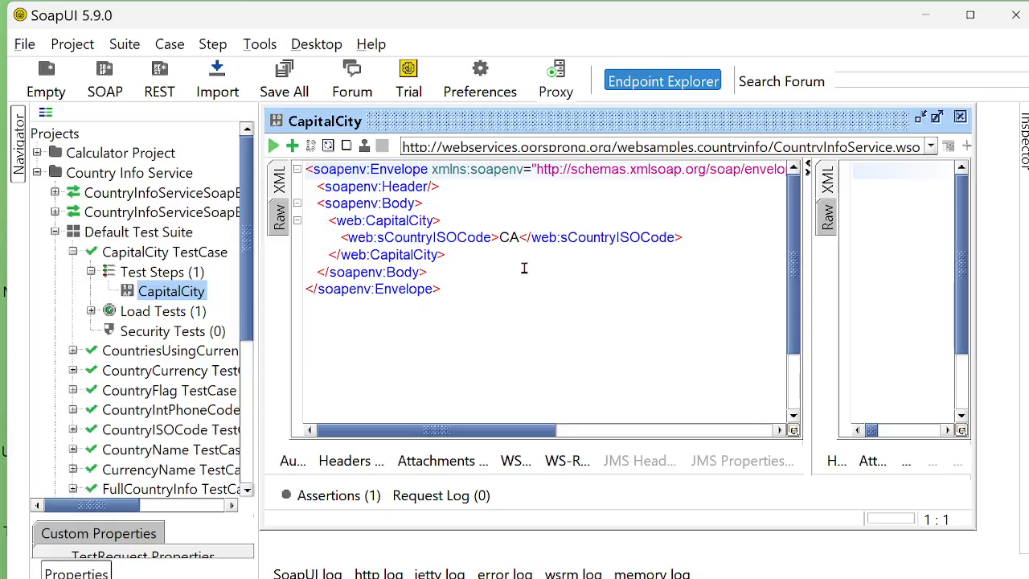
pyautogui.click(937, 117)
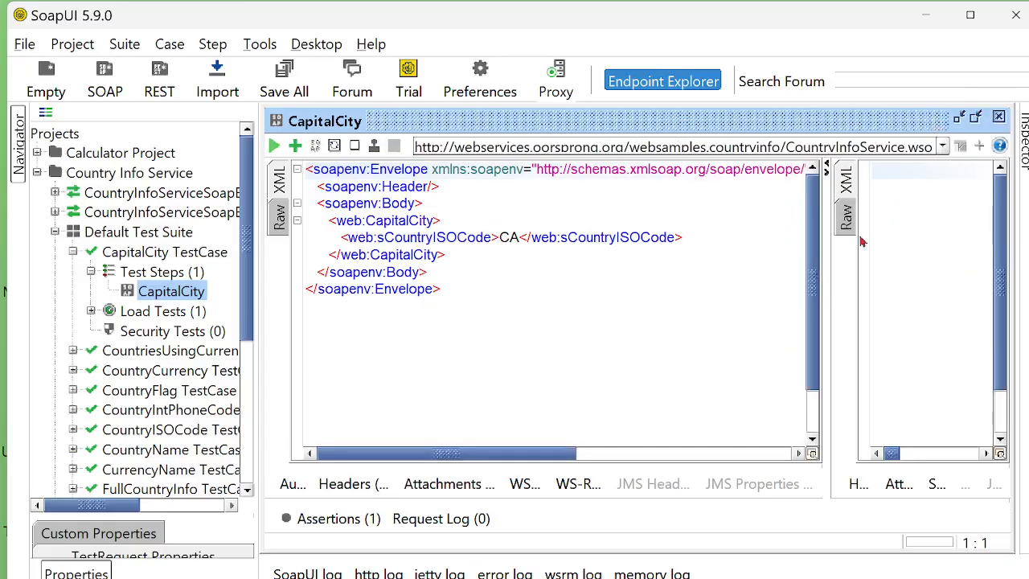
pyautogui.moveTo(828, 272); pyautogui.dragTo(695, 271)
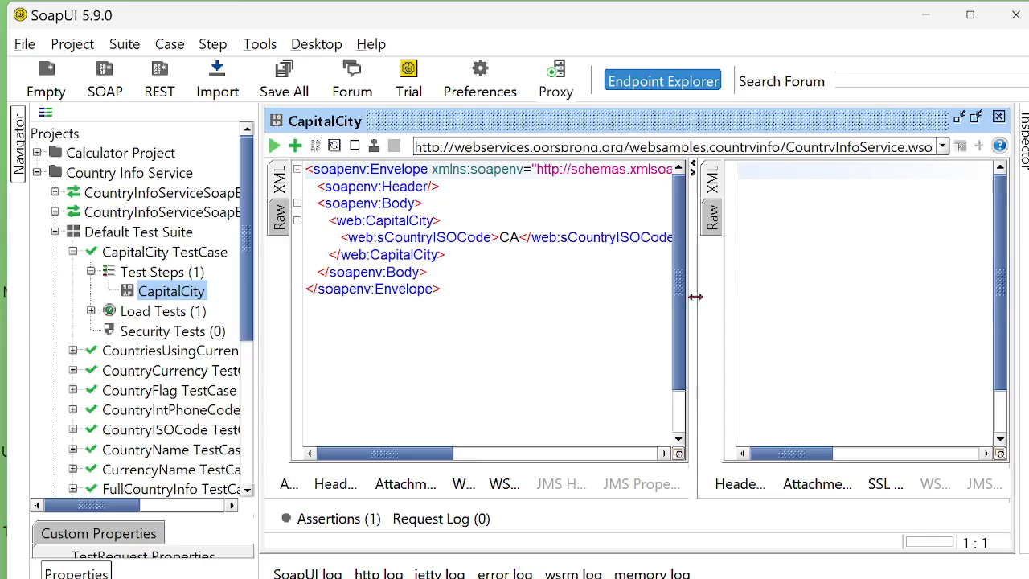
pyautogui.click(274, 146)
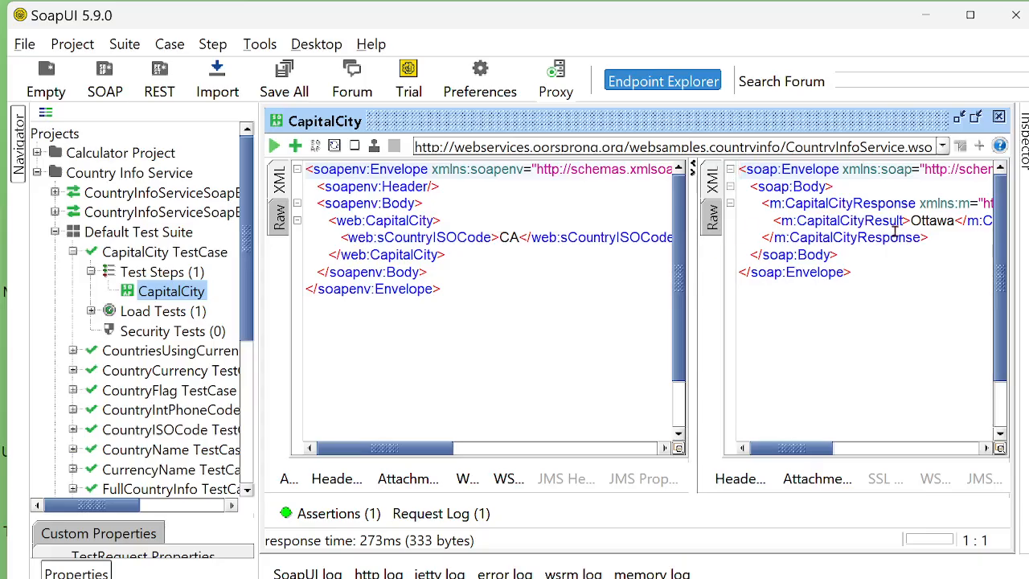
pyautogui.click(999, 117)
# Collapse the CapitalCity TestCase in the project tree, leaving the Default Test Suite expanded.
pyautogui.click(56, 232)
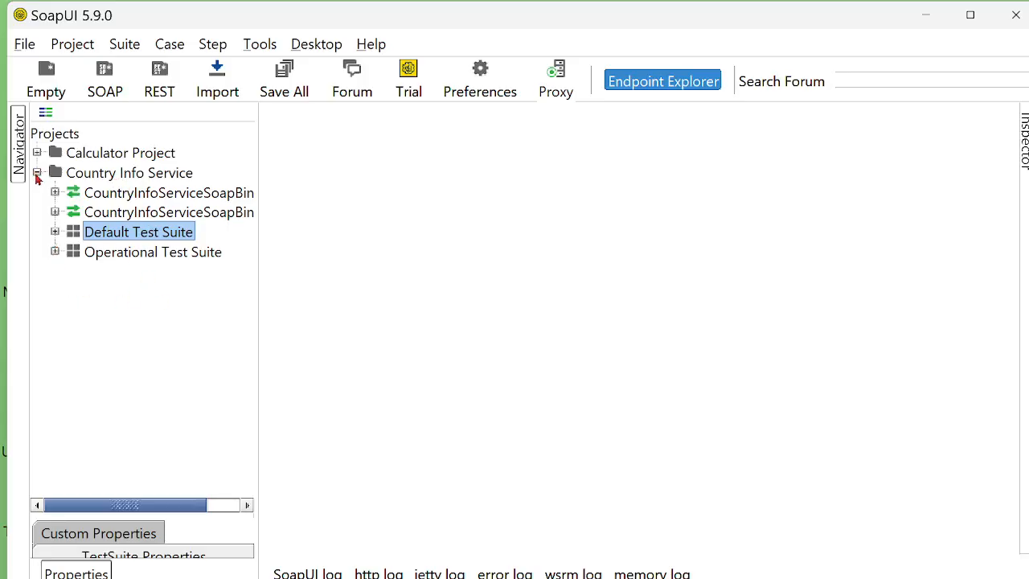
pyautogui.click(36, 177)
pyautogui.click(36, 177)
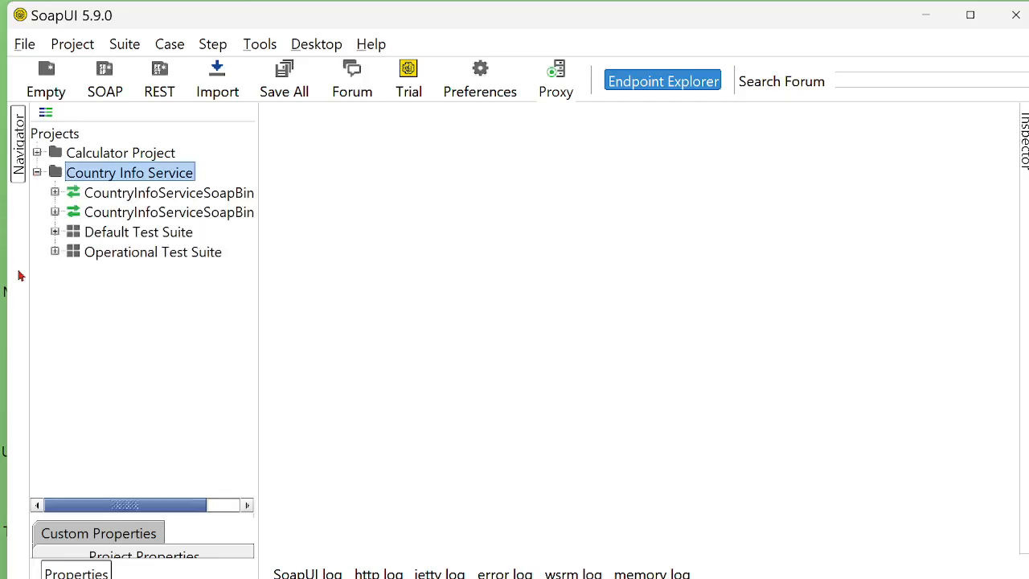
pyautogui.click(55, 232)
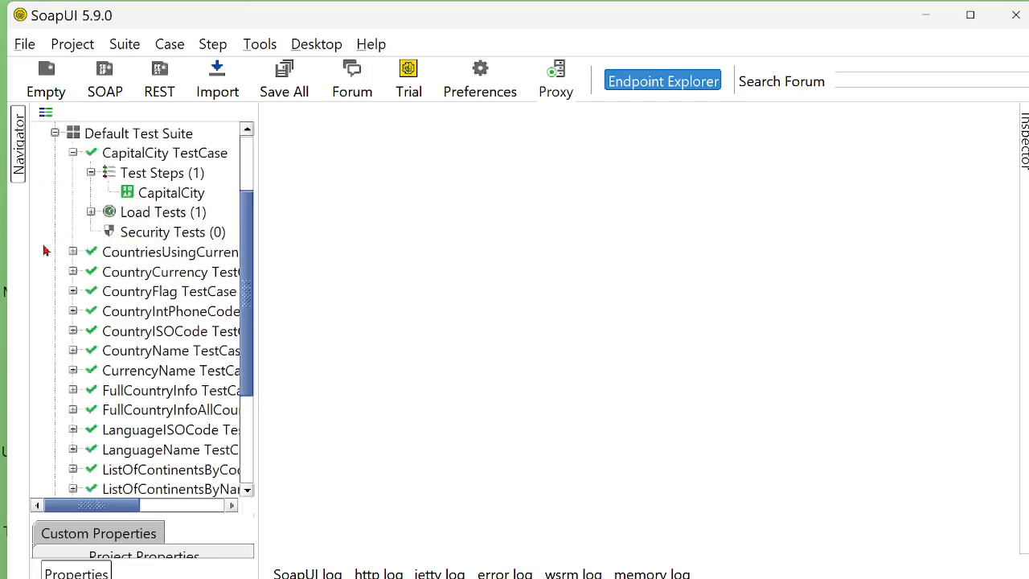
pyautogui.click(73, 153)
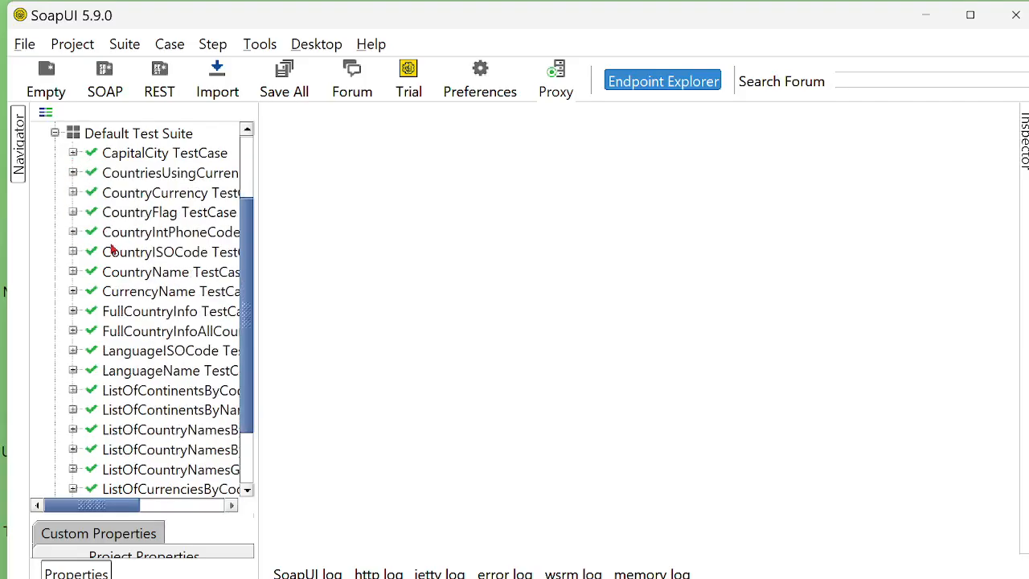
pyautogui.scroll(2, 153, 241)
# Open the Default Test Suite in a maximized window and run all of its test cases.
pyautogui.click(123, 235)
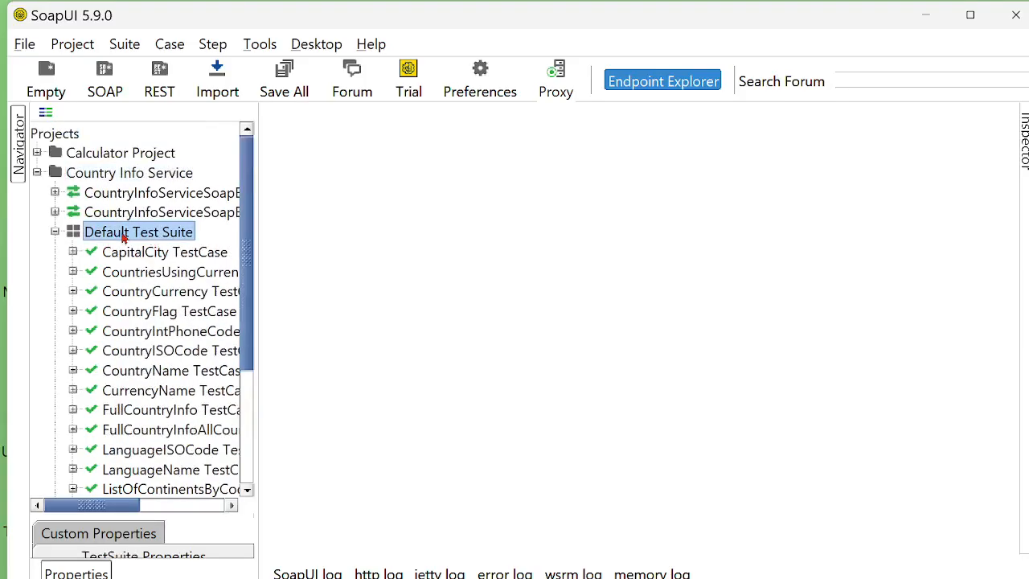
pyautogui.doubleClick(180, 240)
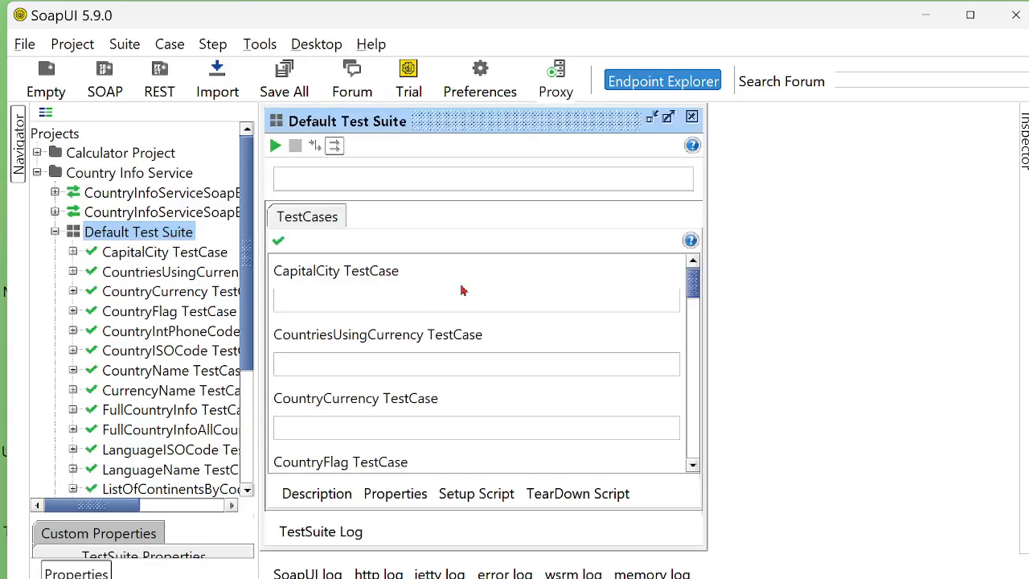
pyautogui.click(668, 117)
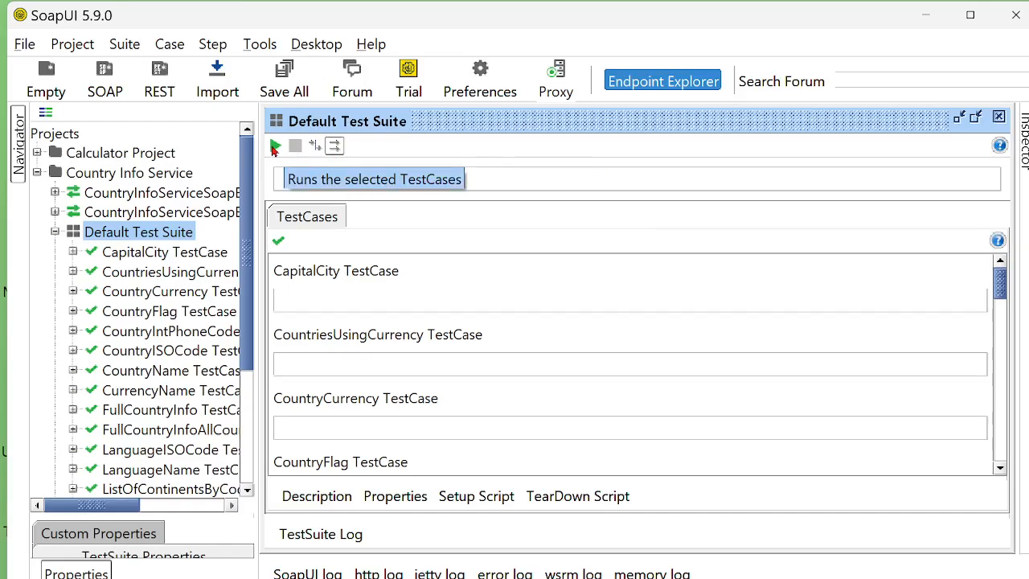
pyautogui.click(275, 147)
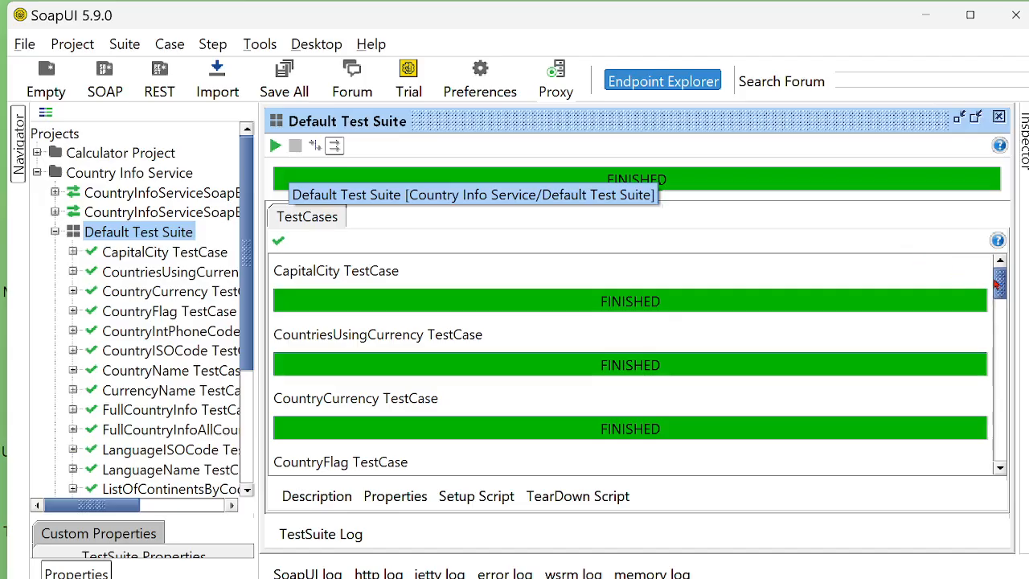
pyautogui.moveTo(999, 285); pyautogui.dragTo(992, 198)
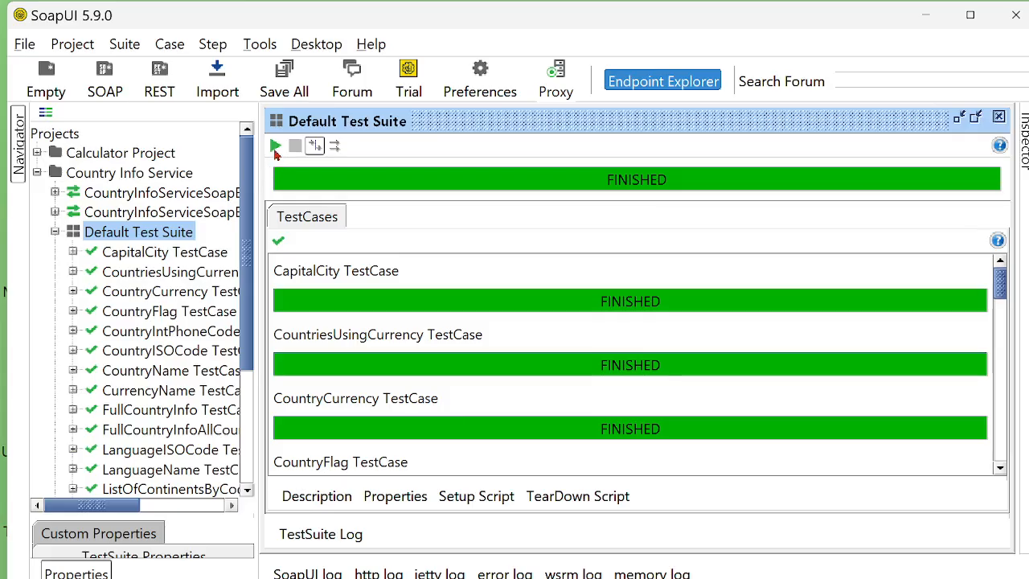
# Run the Default Test Suite again, look over its test case results, and close the suite window.
pyautogui.moveTo(999, 283); pyautogui.dragTo(1003, 358)
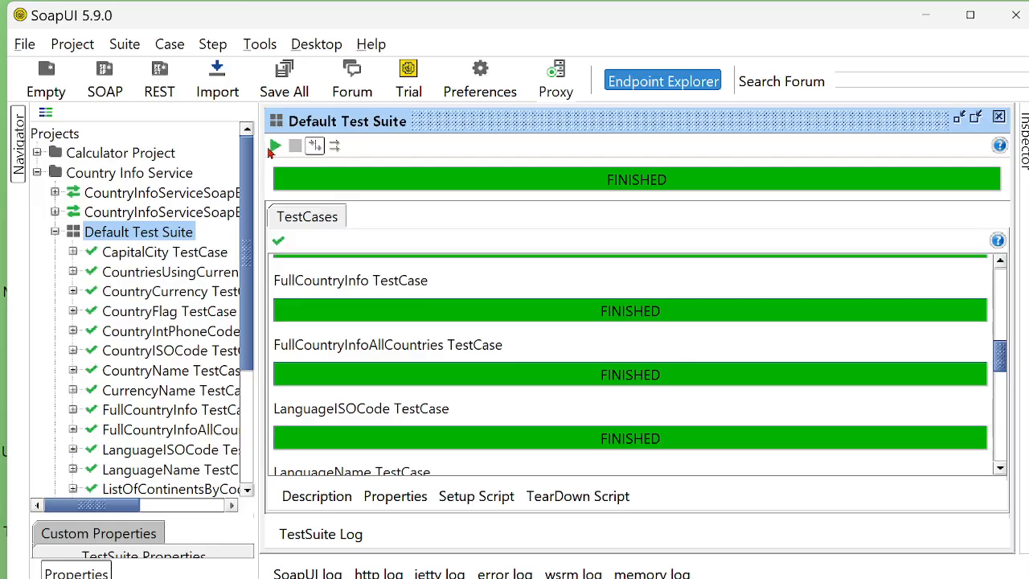
pyautogui.click(275, 150)
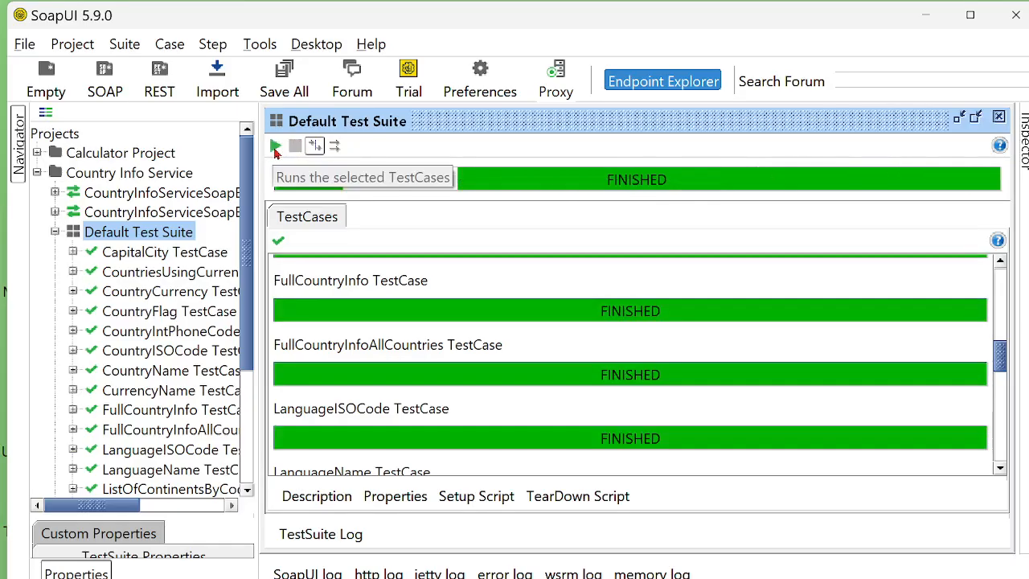
pyautogui.scroll(1, 688, 369)
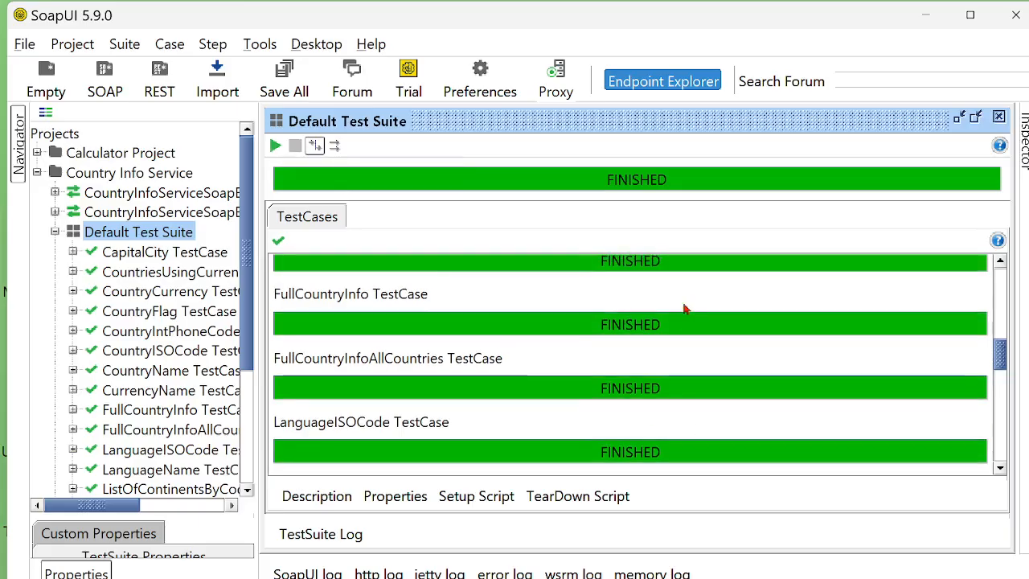
pyautogui.click(999, 118)
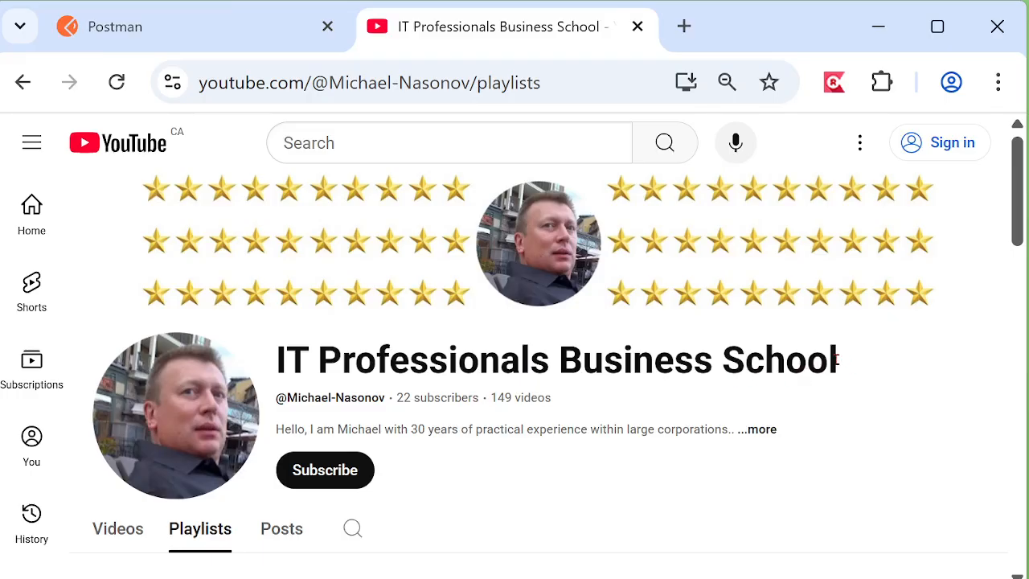
# Switch to the browser and look through the playlists of the IT Professionals Business School YouTube channel.
pyautogui.moveTo(836, 359); pyautogui.dragTo(271, 360)
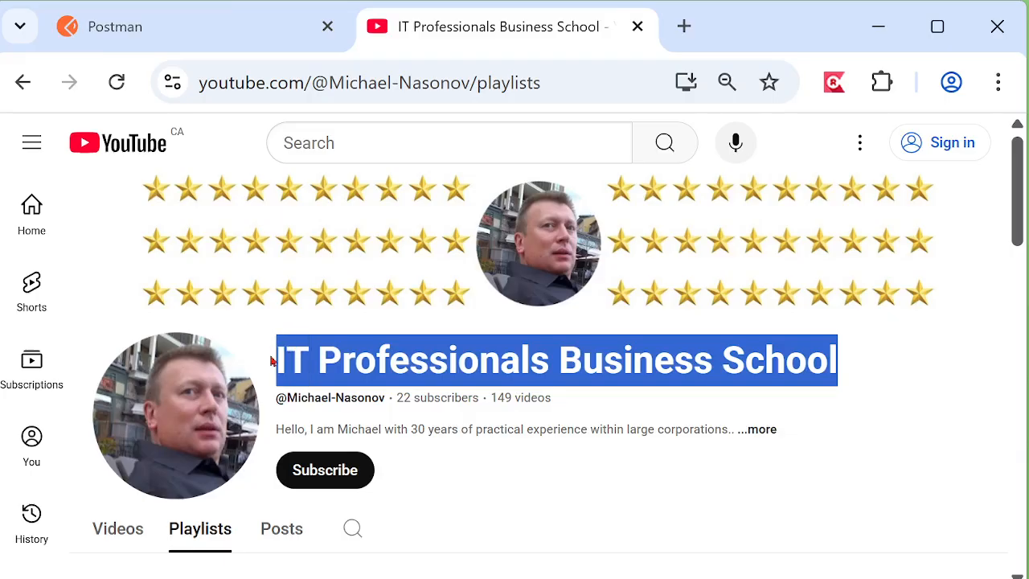
pyautogui.click(385, 362)
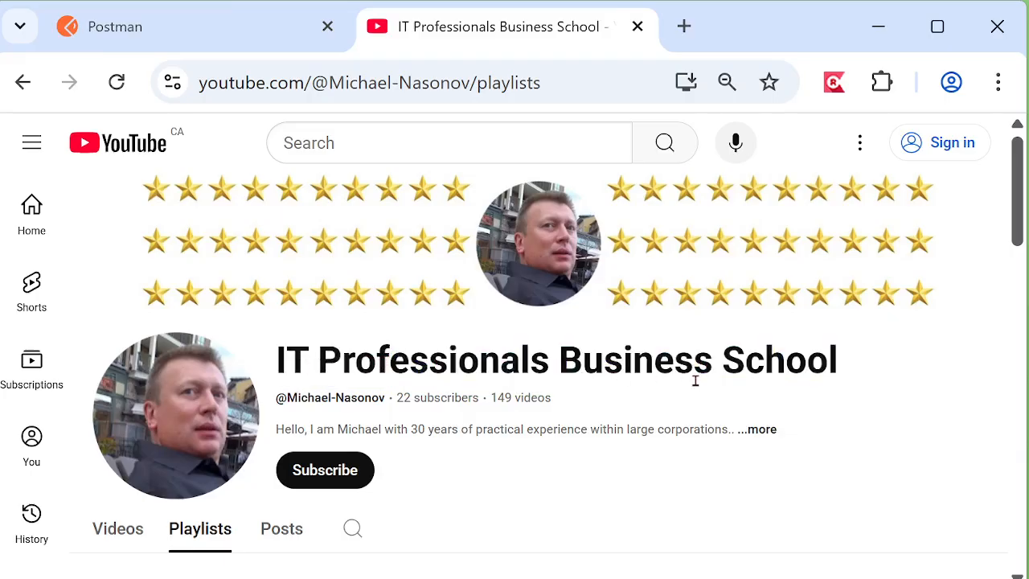
pyautogui.scroll(-4, 832, 362)
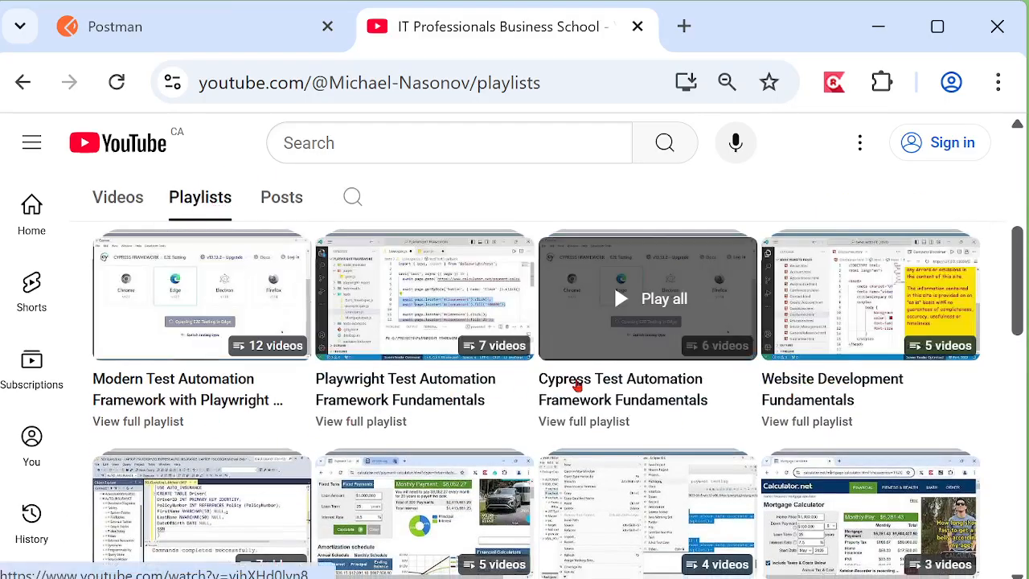
pyautogui.scroll(-3, 573, 394)
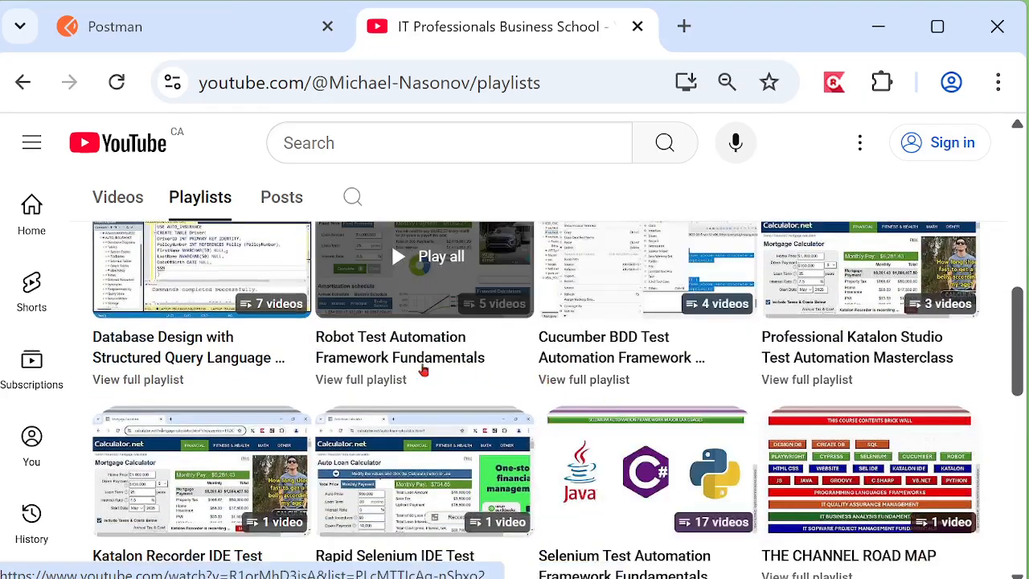
pyautogui.scroll(-3, 310, 371)
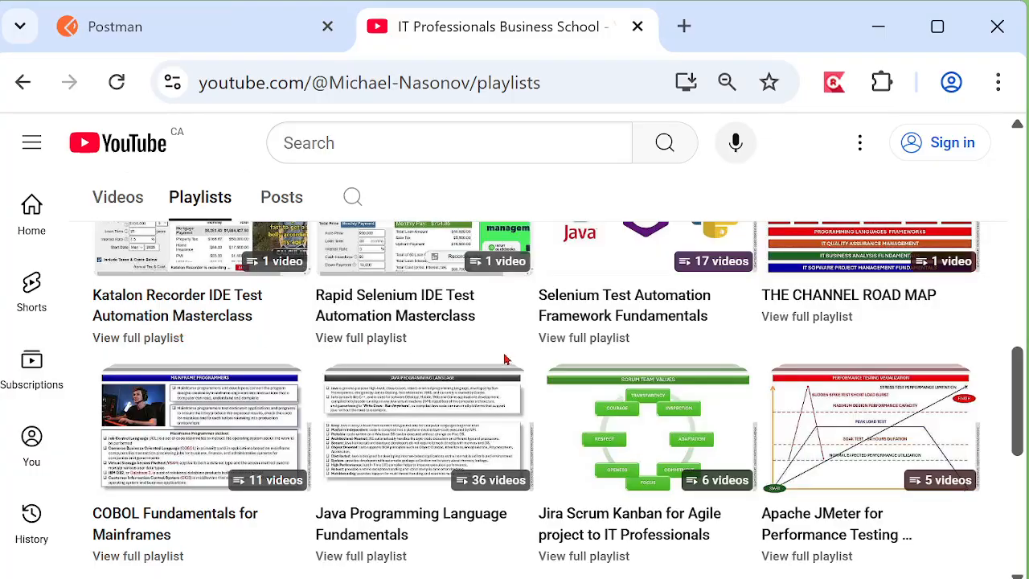
pyautogui.scroll(-1, 506, 359)
pyautogui.scroll(-3, 506, 359)
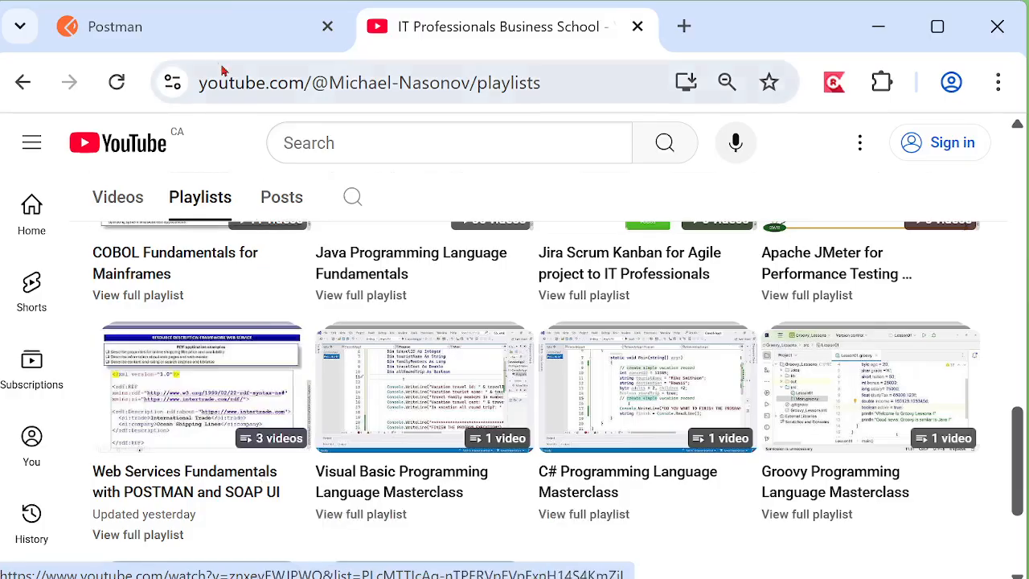
# View the Public API Workspace in Postman, and return to the beginning of the YouTube channel page.
pyautogui.click(190, 32)
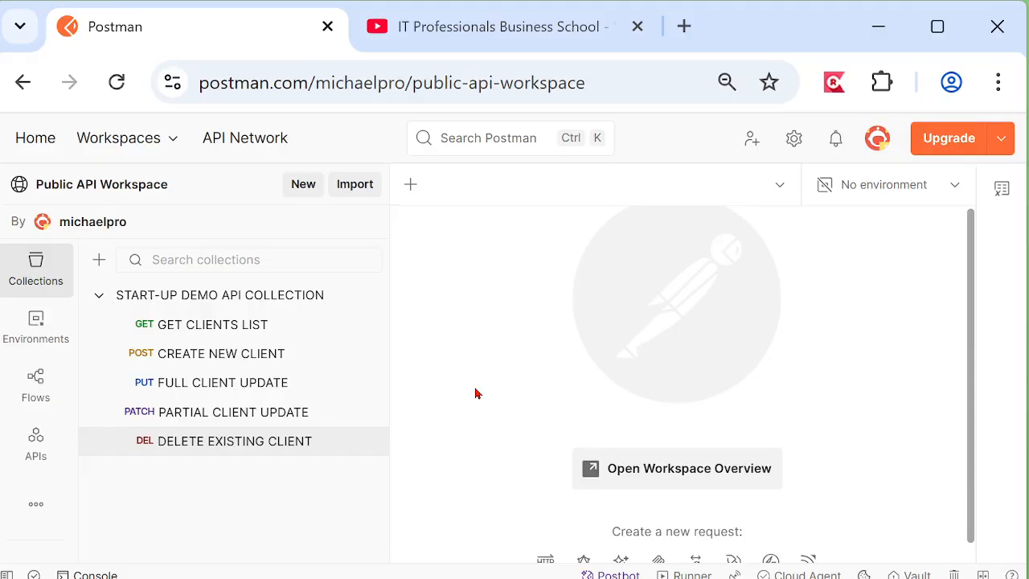
pyautogui.click(500, 38)
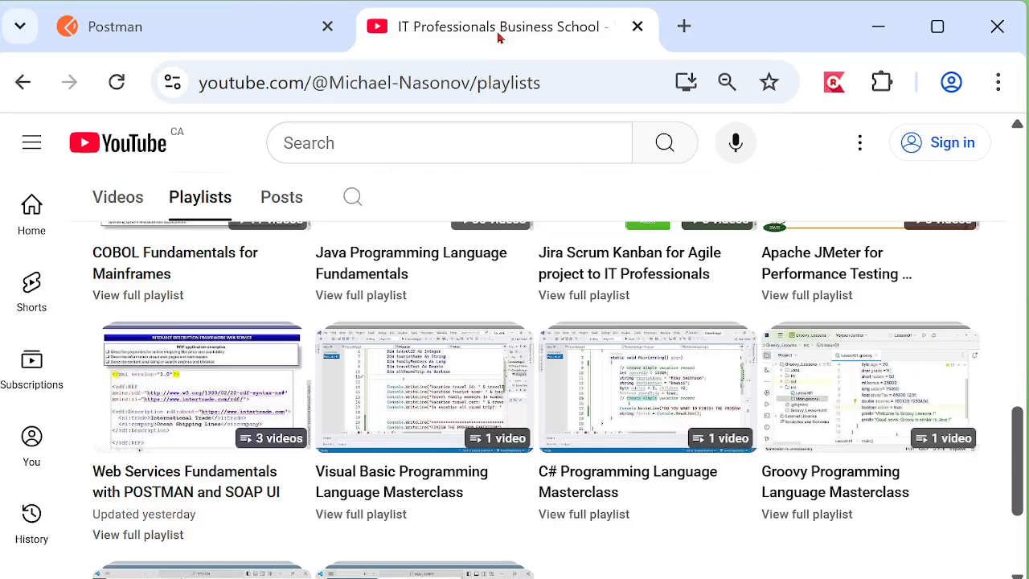
pyautogui.scroll(10, 618, 241)
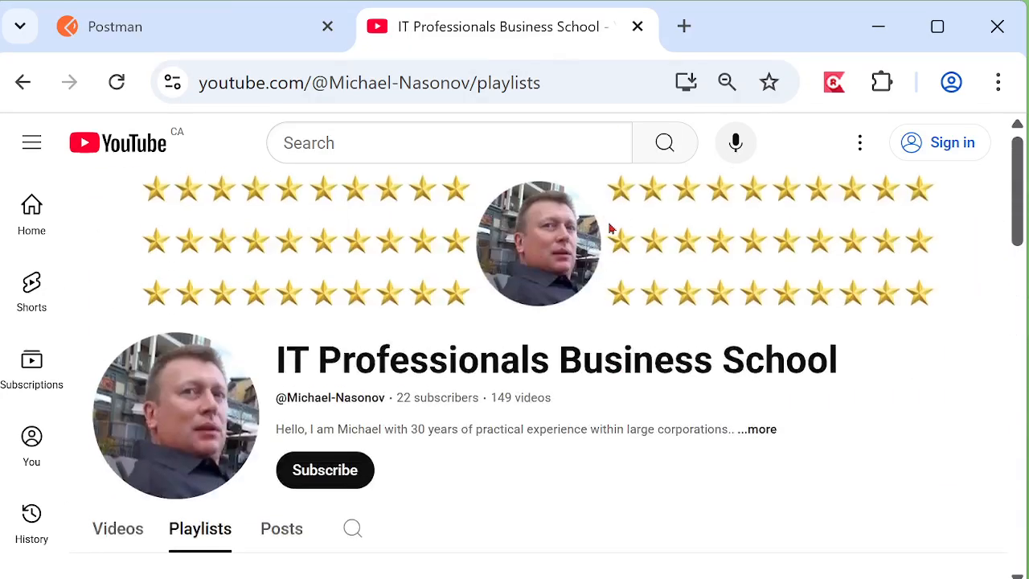